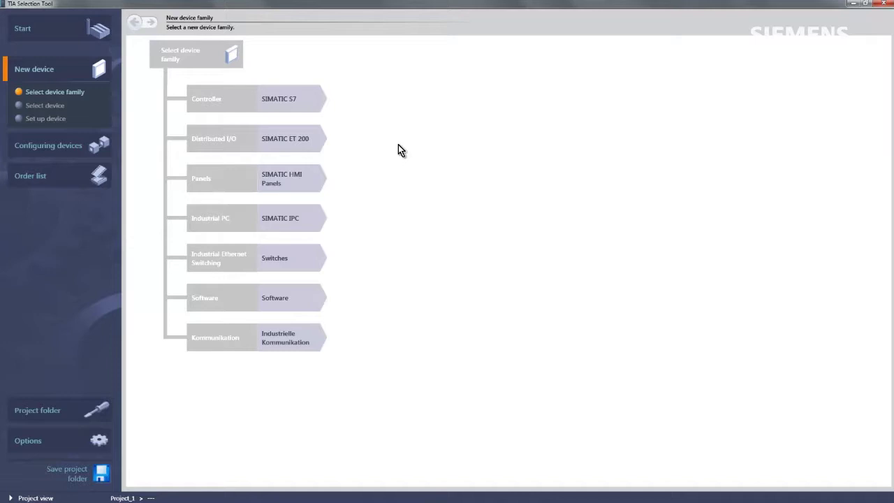
Start the selection wizard for a SIMATIC S7 controller and require PROFINET under the distributed I/O requirements.
click(295, 103)
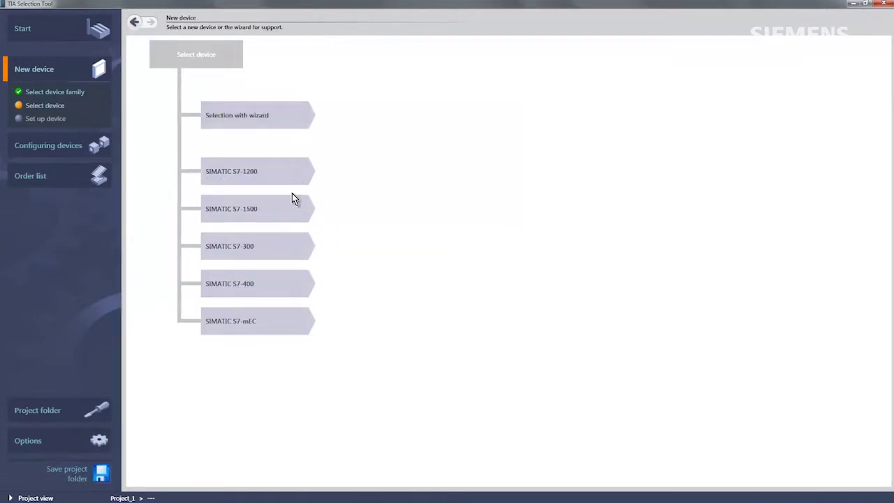
click(297, 123)
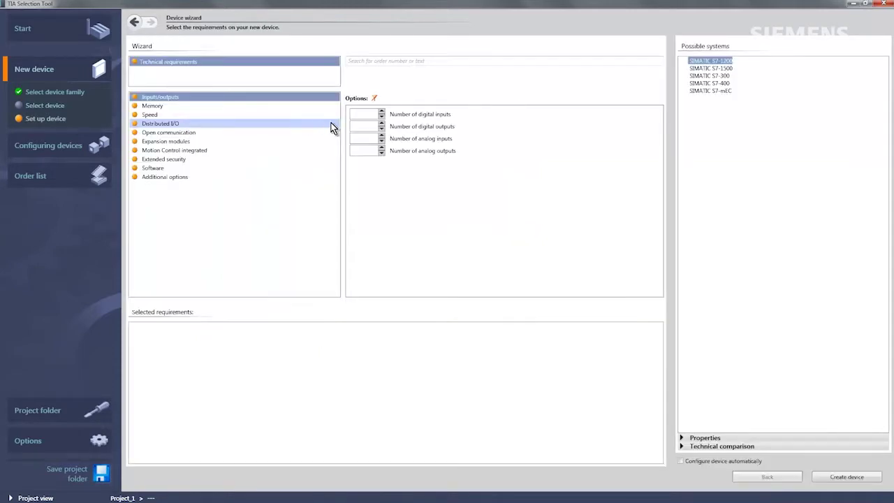
click(161, 116)
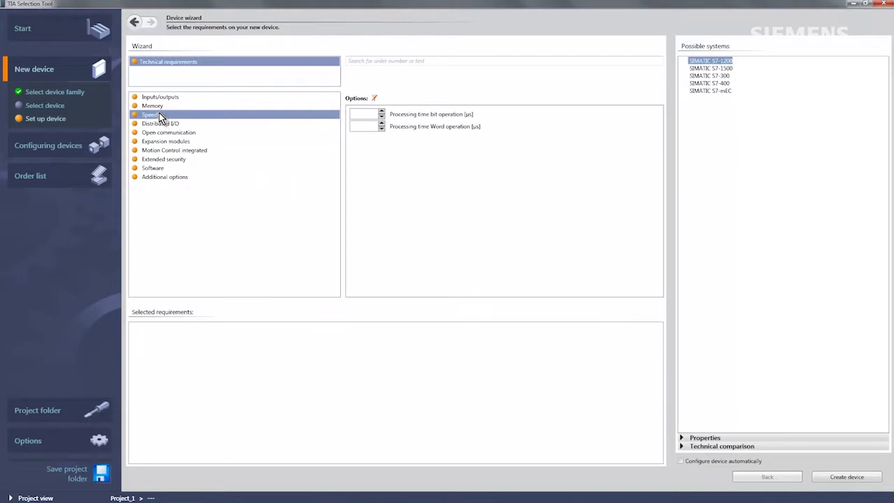
click(160, 123)
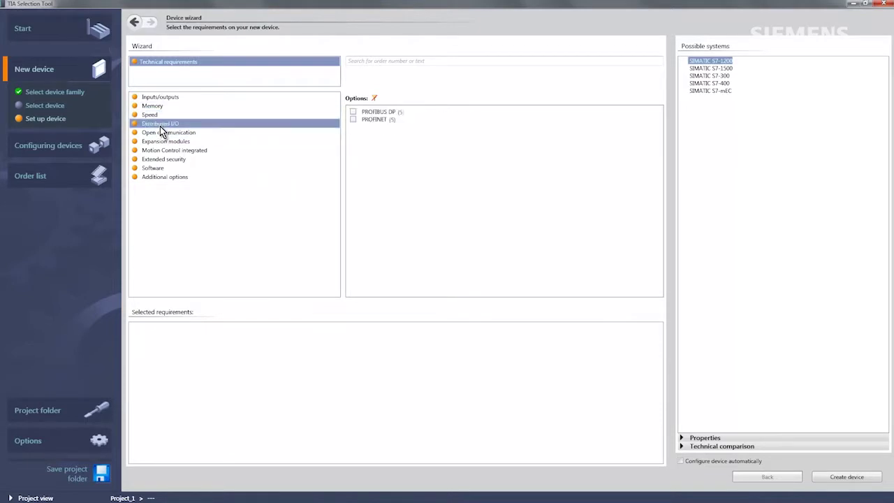
click(353, 119)
Add a data memory requirement of more than 3 Mbyte to the technical requirements.
click(290, 106)
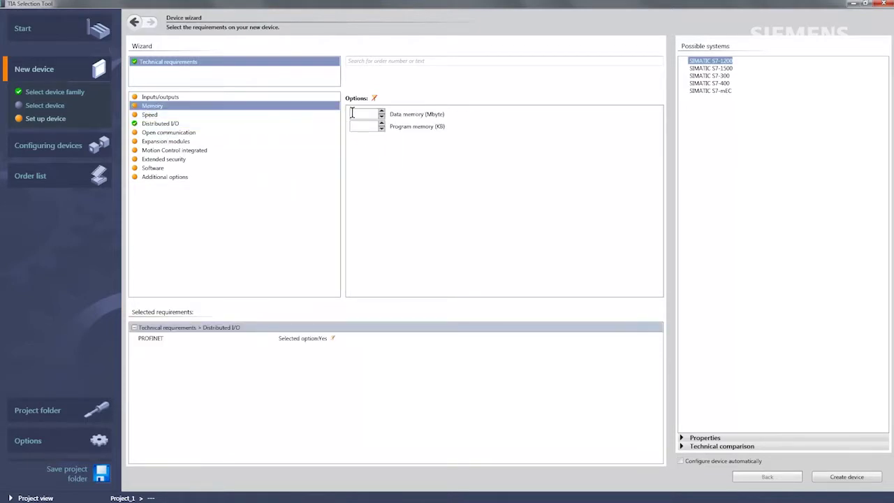
click(382, 112)
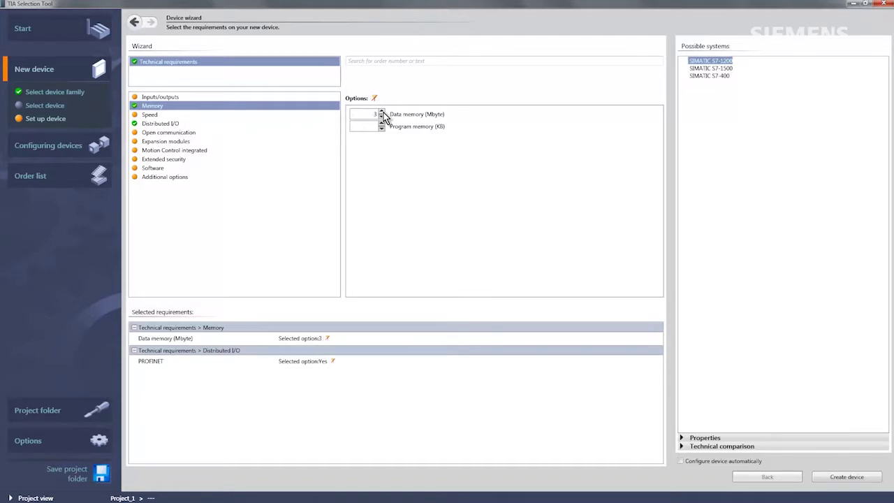
click(383, 112)
Compare the technical data of the SIMATIC S7-1500 and S7-400, and create an S7-1500 device.
click(720, 447)
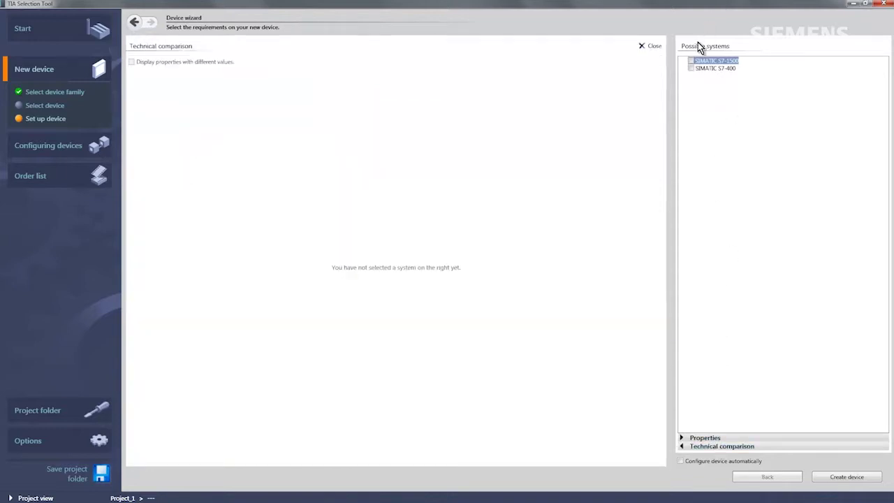
click(691, 61)
click(691, 68)
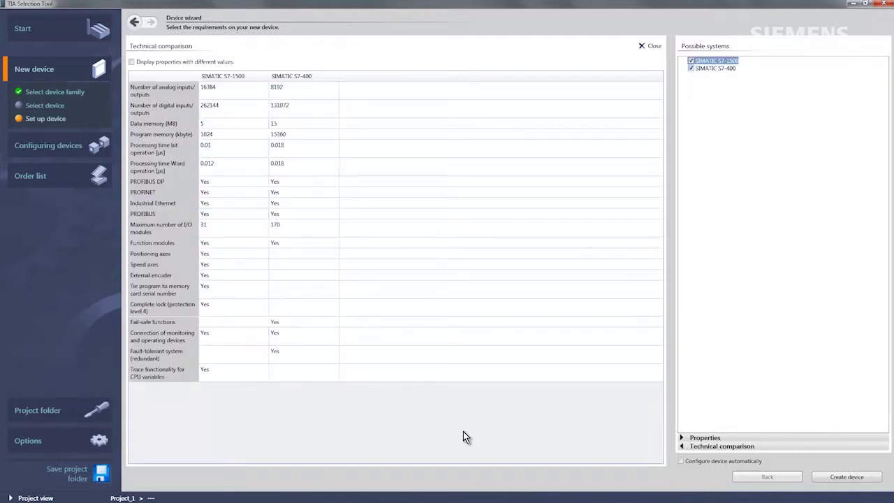
click(692, 69)
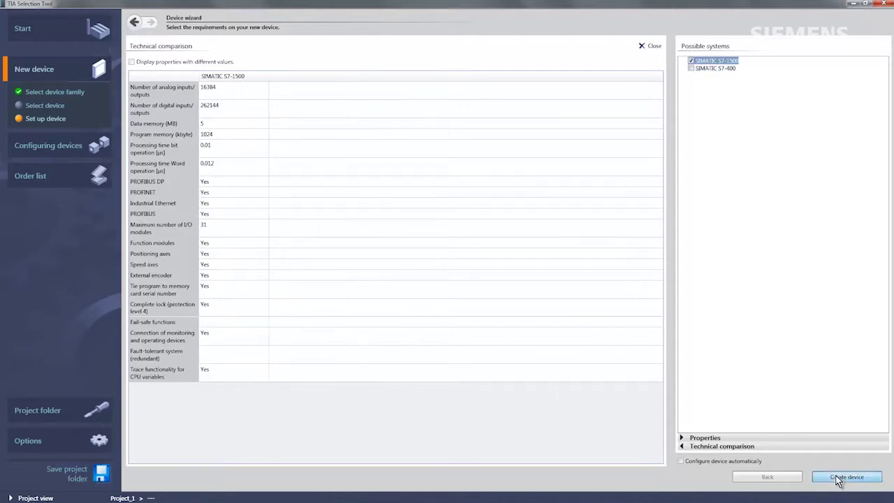
click(837, 478)
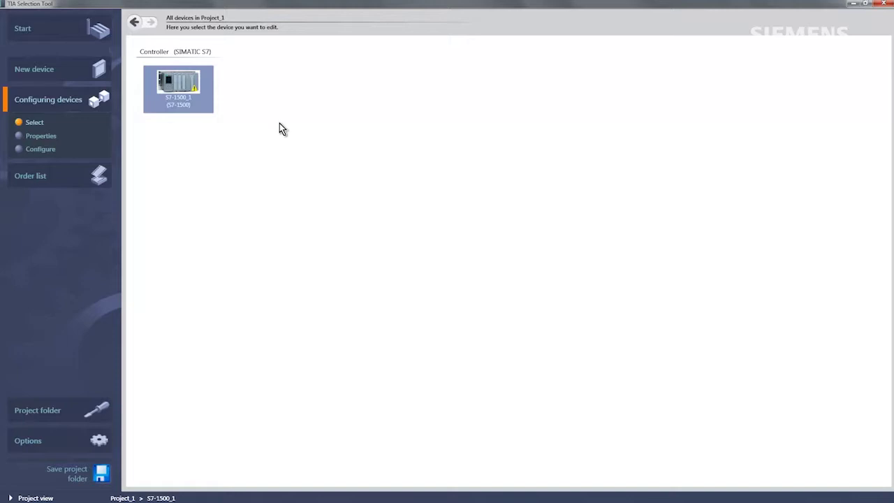
Fill in the new S7-1500 device's properties with the user UserName and the notes "some notes", keeping the mounting position horizontal.
double_click(170, 85)
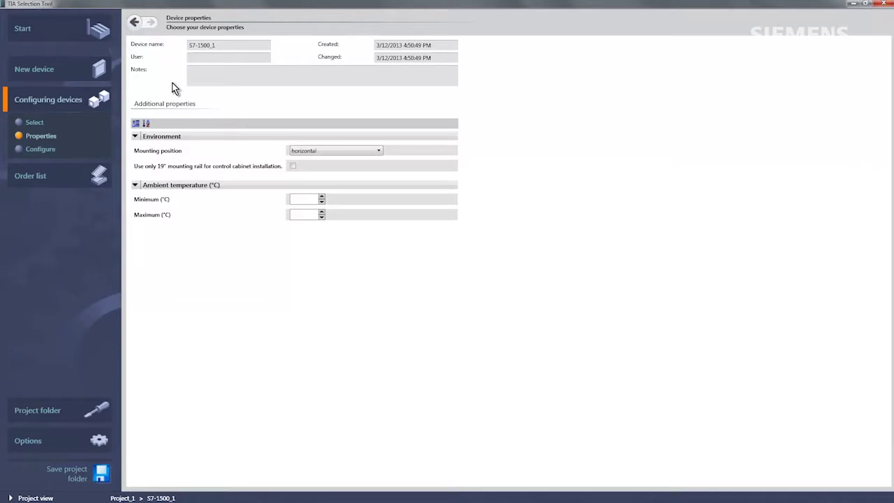
click(247, 61)
text(UserName)
key(Tab)
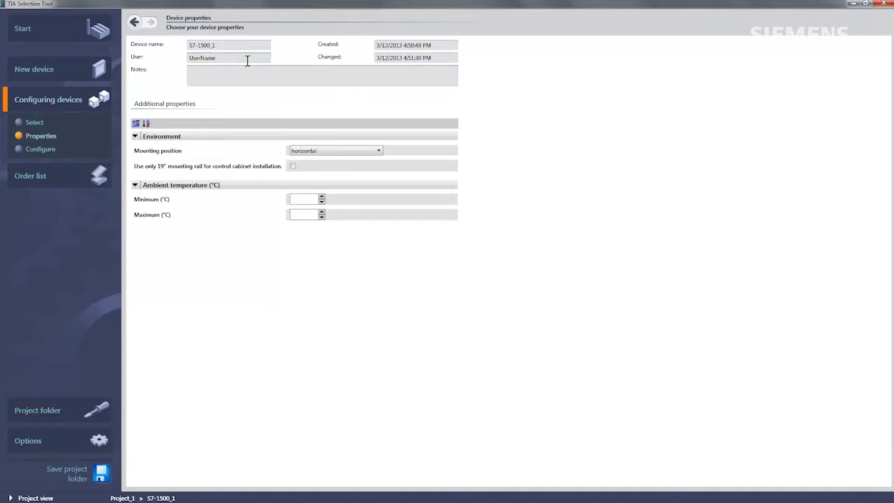
text(some notes)
click(379, 152)
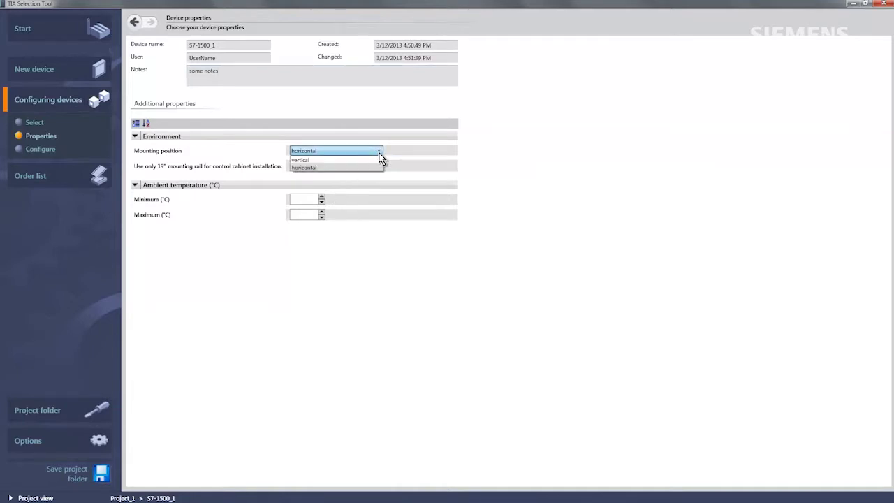
click(379, 154)
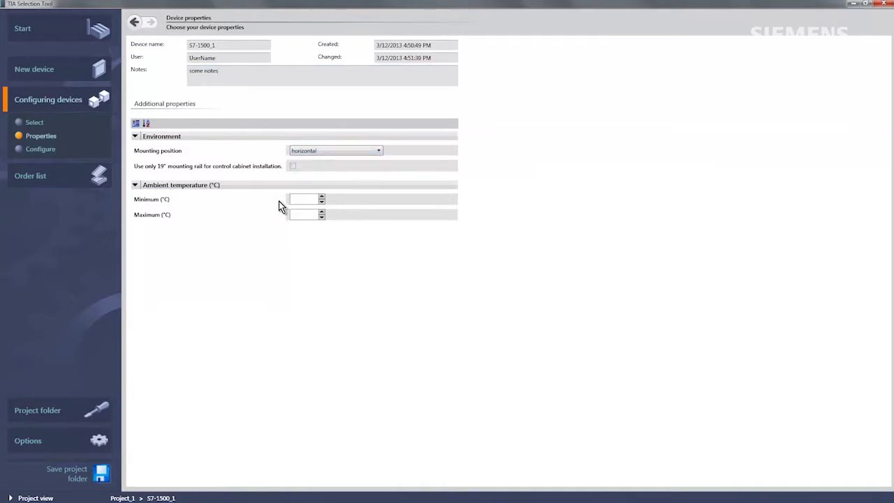
In the device configuration, place a CPU 1516-3 PN/DP in slot 1 and the system power supply PS 25W 24V DC in slot 0.
click(44, 151)
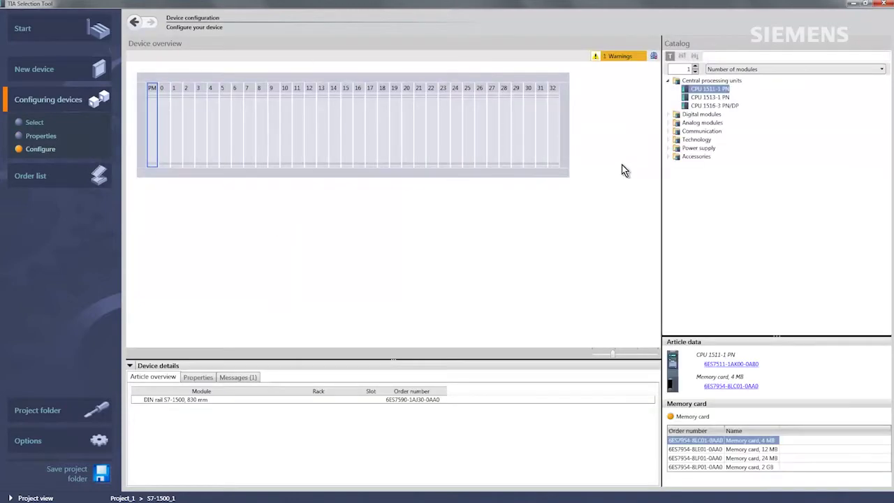
double_click(715, 106)
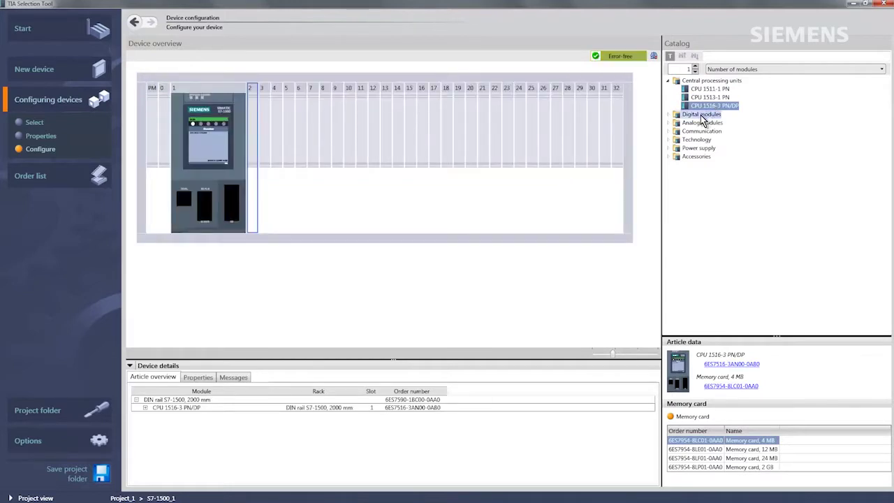
click(692, 149)
click(694, 158)
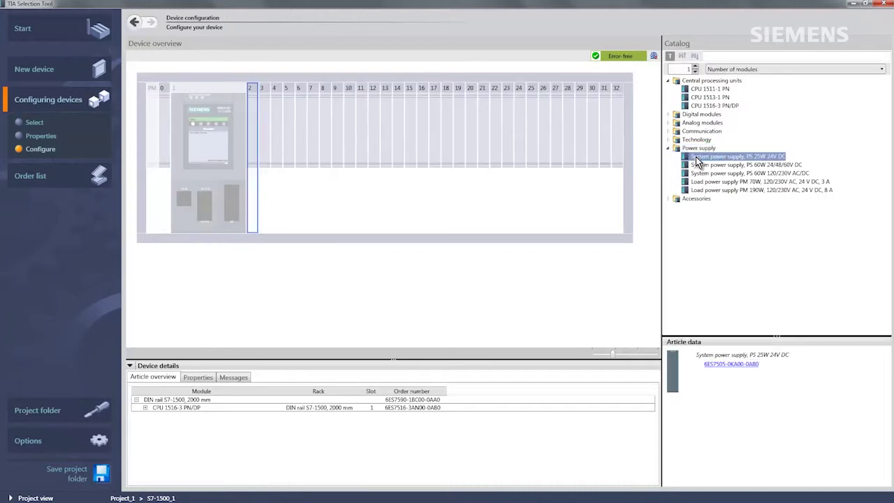
click(165, 104)
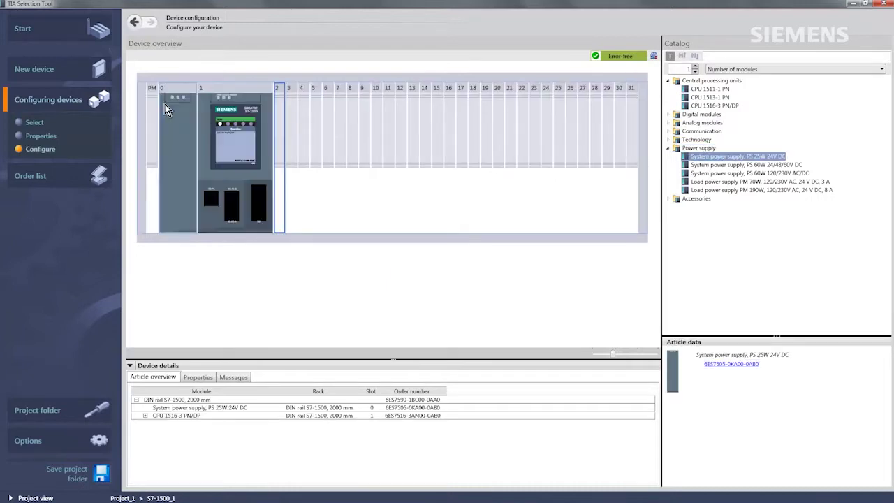
Add the digital input module DI 32x24VDC HF in slot 2 with the proposed fully modular system cabling.
click(669, 115)
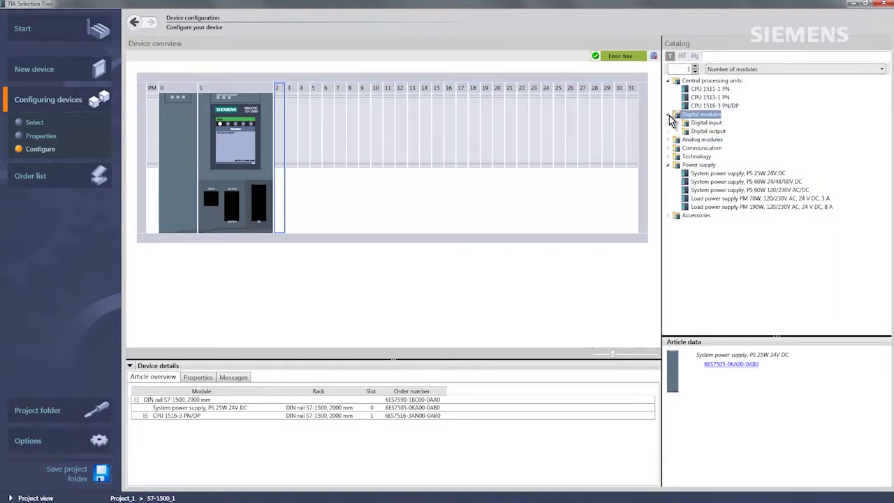
click(677, 123)
click(712, 132)
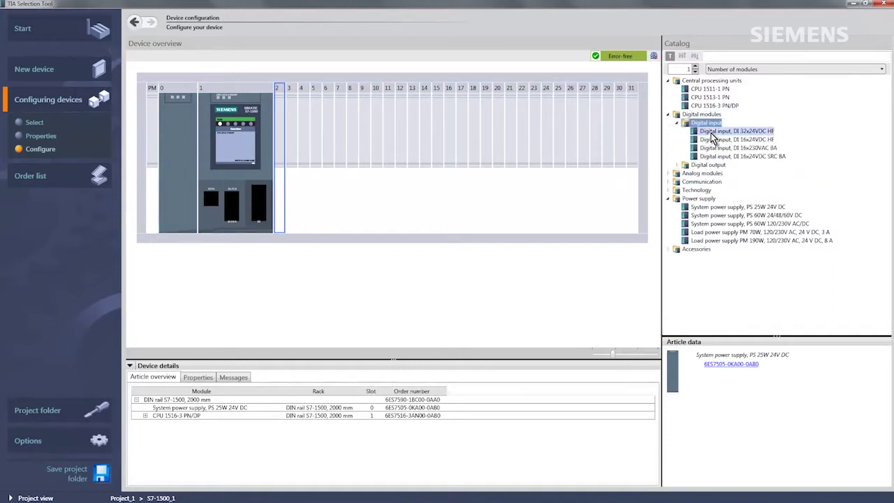
double_click(712, 138)
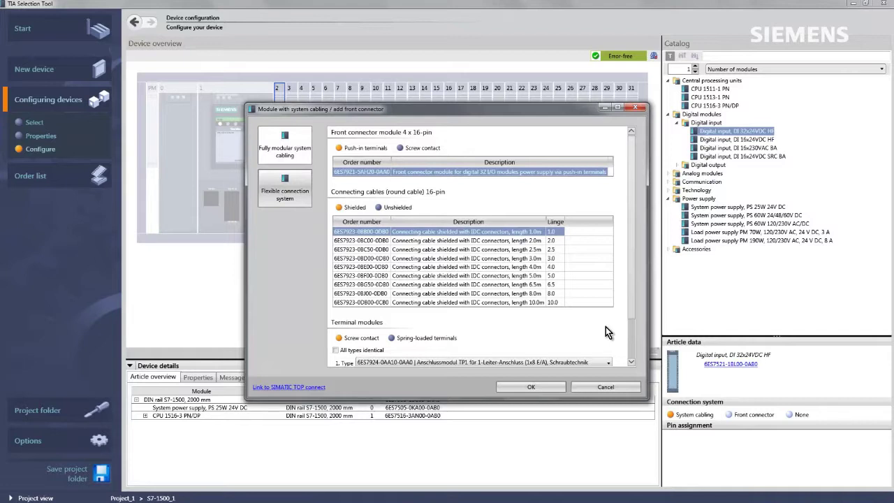
click(552, 386)
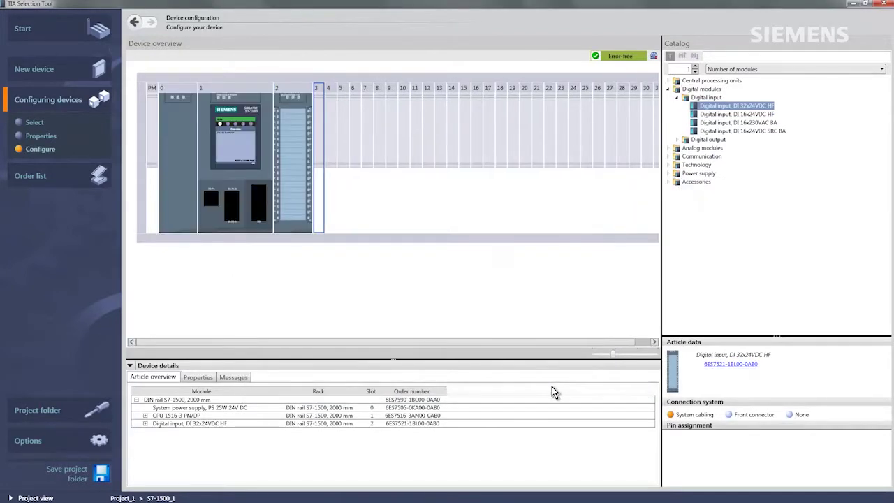
Add the digital output module DQ 32x24VDC/0.5A ST in slot 3 with the proposed fully modular system cabling.
double_click(682, 141)
click(705, 149)
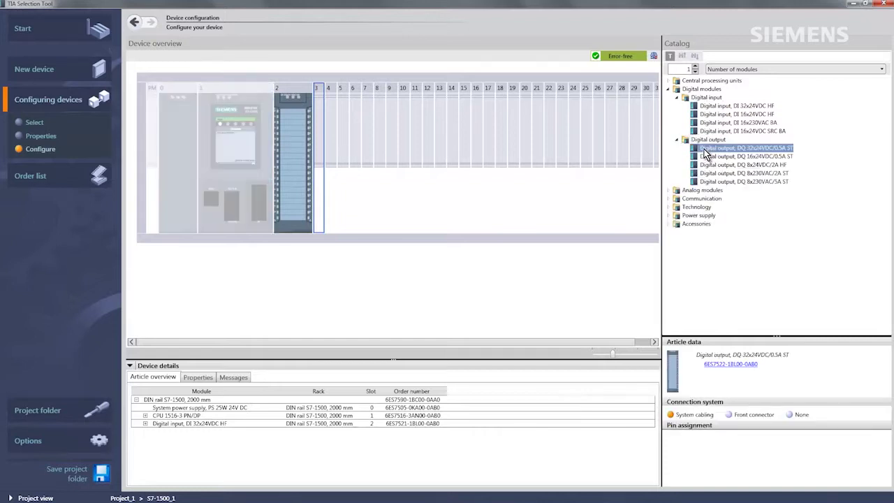
double_click(705, 154)
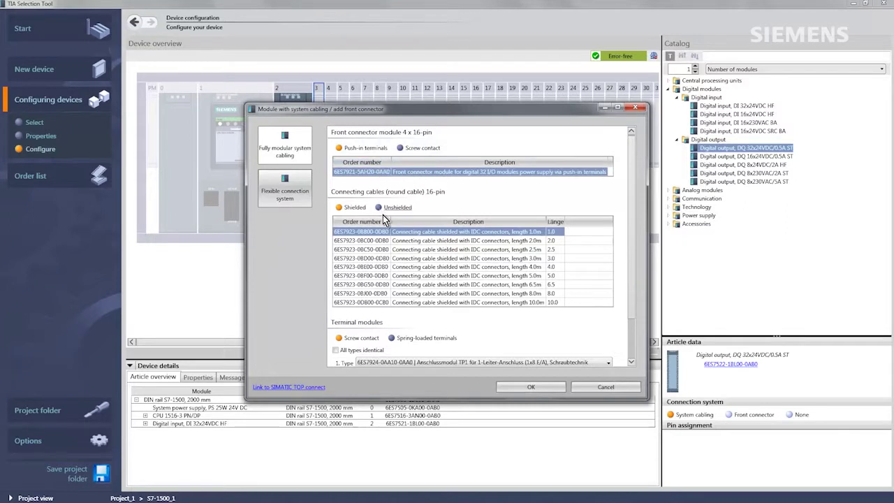
click(524, 388)
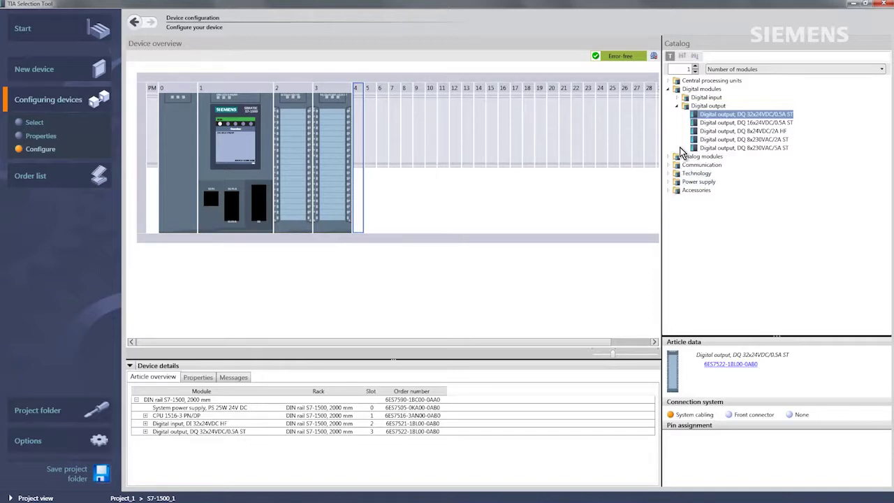
Compare the technical data of the digital output modules DQ 8x24VDC/2A HF, DQ 8x230VAC/2A ST and DQ 8x230VAC/5A ST, and close the cleared comparison.
click(670, 55)
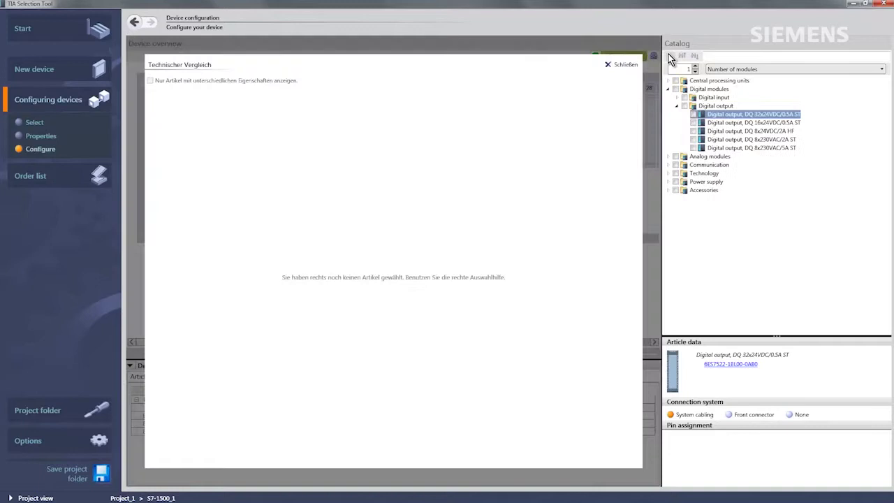
click(694, 131)
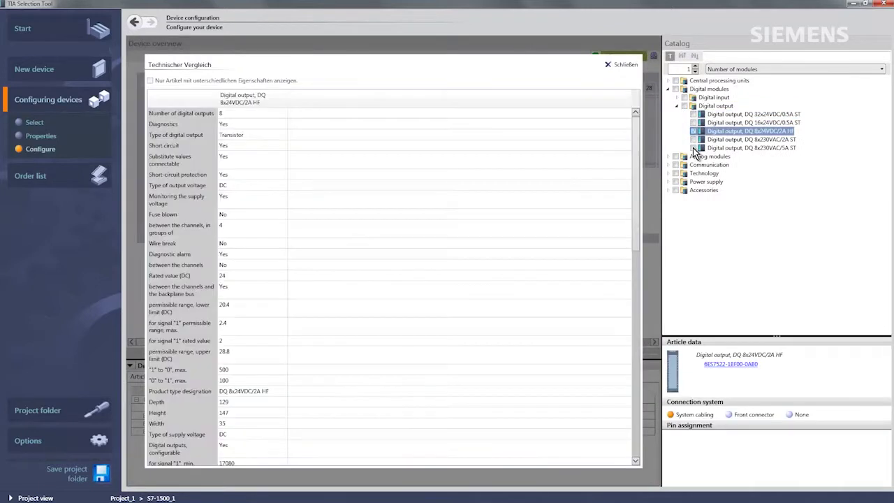
click(694, 139)
click(694, 147)
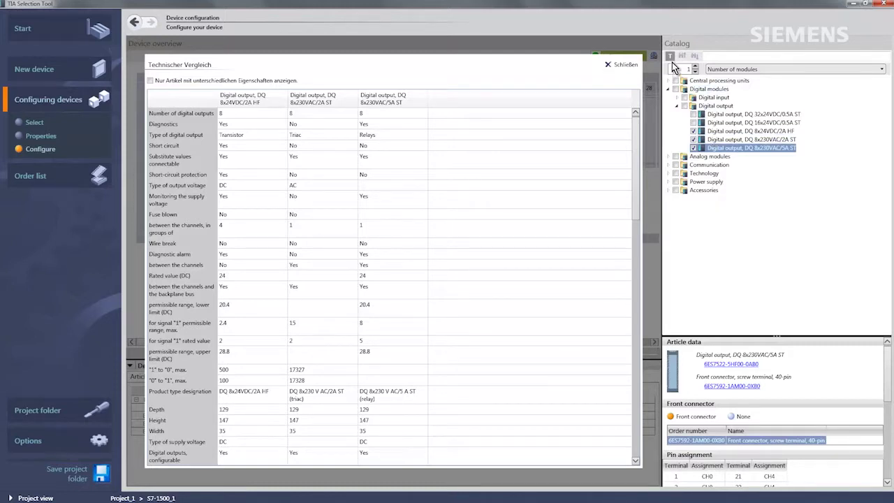
click(702, 131)
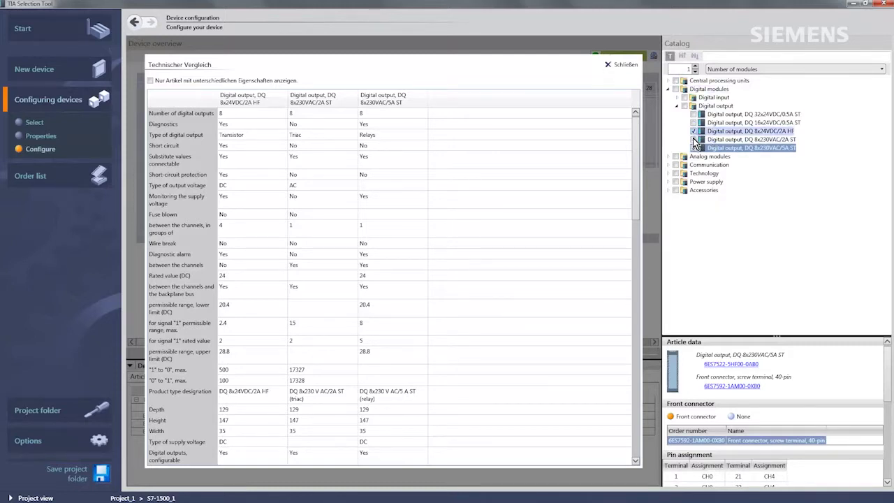
click(693, 139)
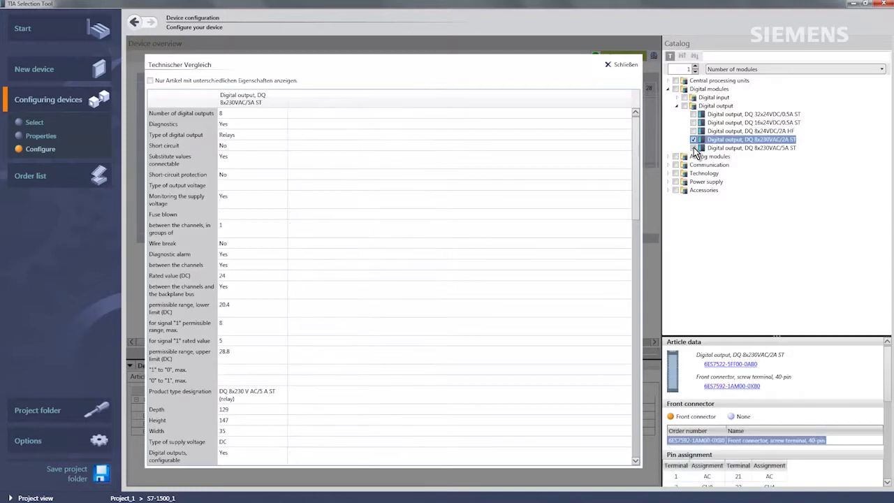
click(694, 149)
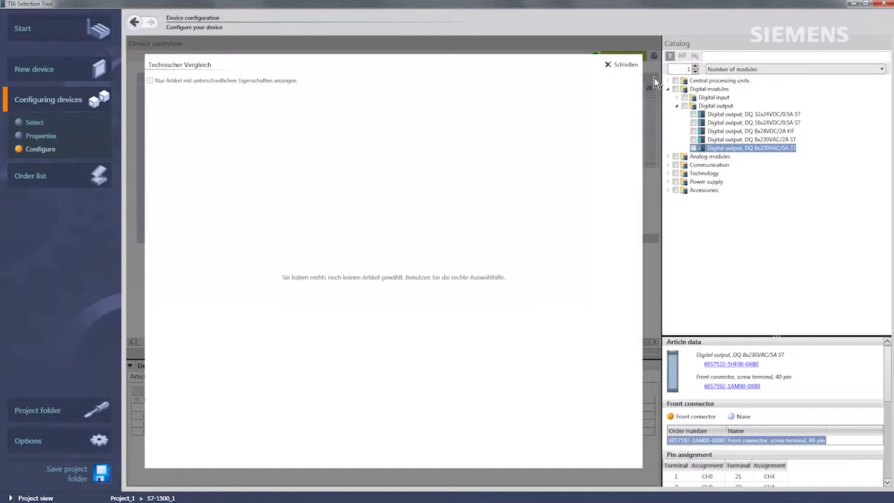
click(634, 65)
Add the digital output module DQ 8x230VAC/5A ST in slot 4 and view its enlarged picture and online product information page.
double_click(714, 149)
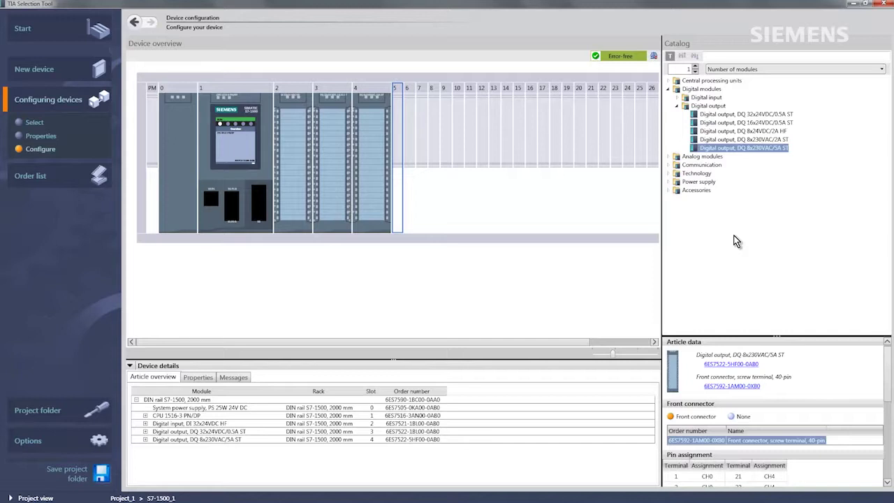
mouse_move(673, 374)
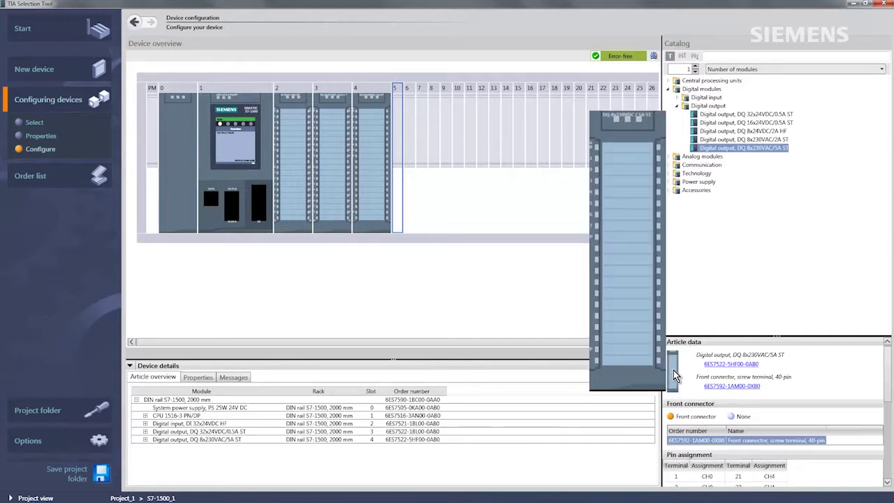
click(714, 364)
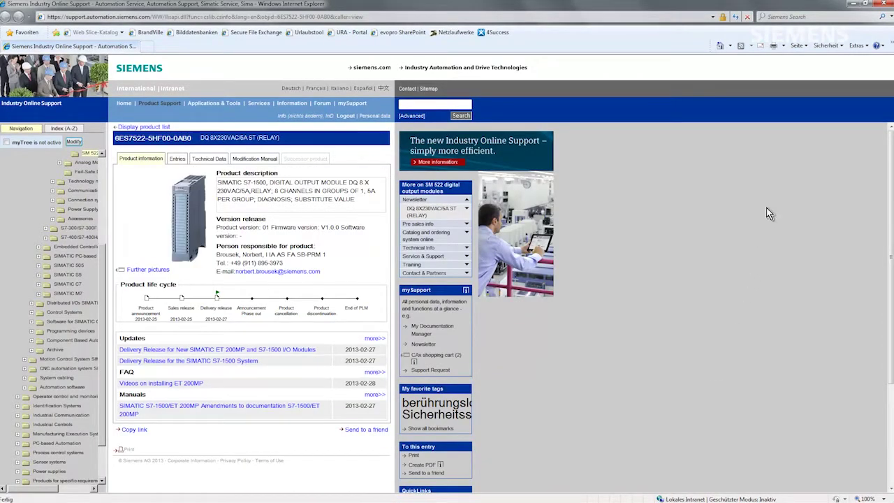
click(886, 6)
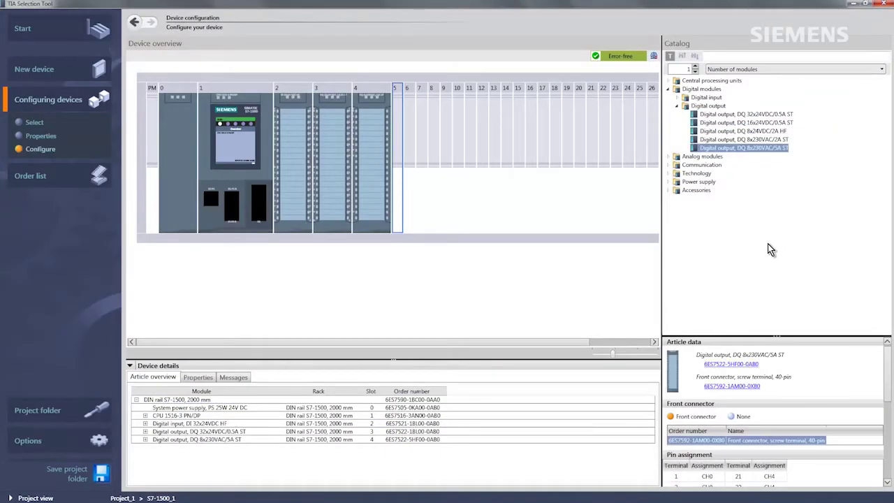
Set up a new SIMATIC ET 200SP distributed I/O device from the SIMATIC ET 200 family in the project.
click(26, 70)
mouse_move(292, 140)
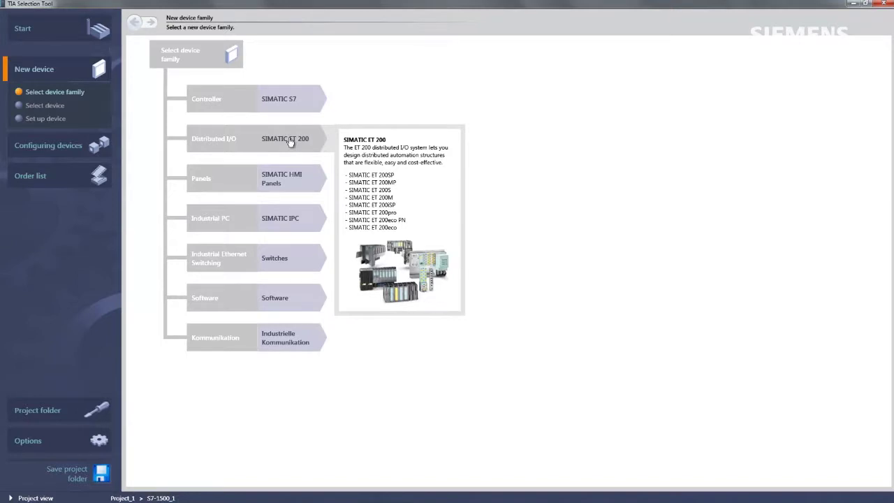
click(292, 140)
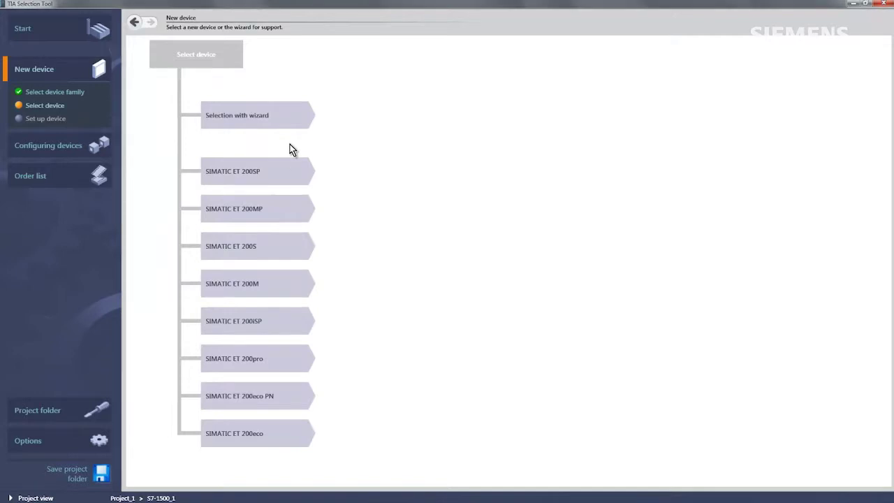
click(273, 173)
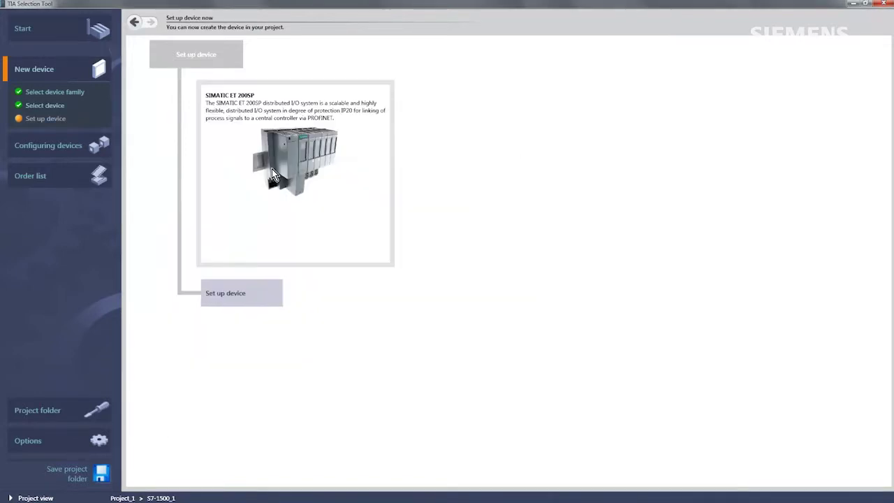
click(271, 303)
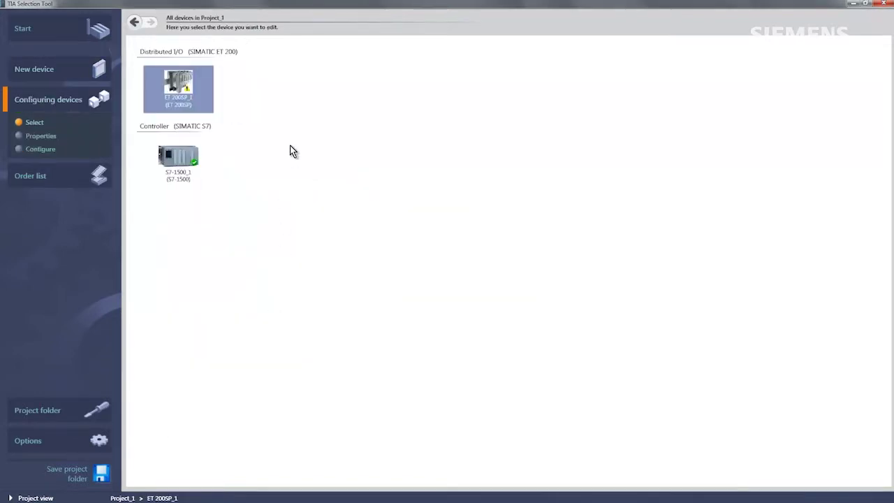
Enable automatic selection of shield connection element, color coding labels and reference identification label for the ET 200SP, with horizontal mounting position.
right_click(180, 80)
click(194, 83)
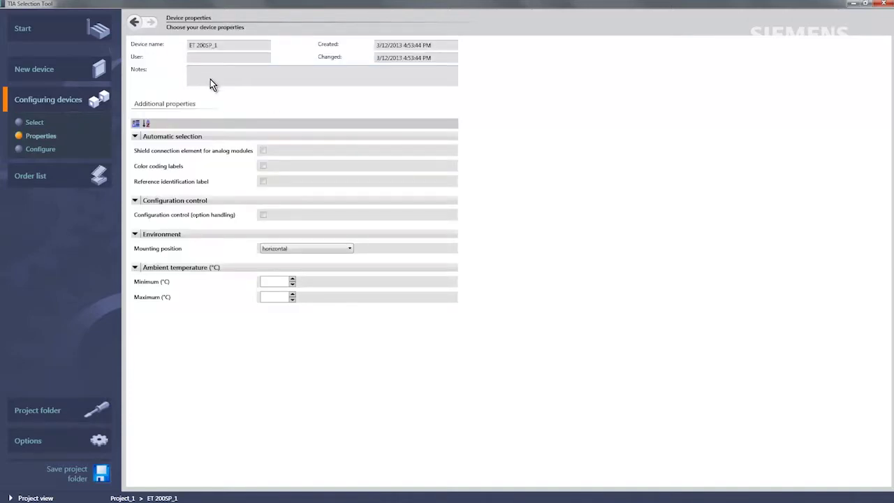
click(264, 167)
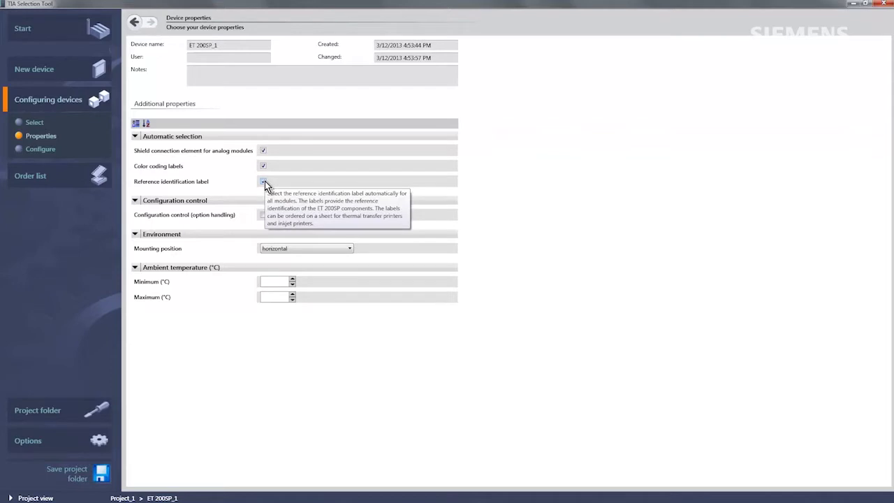
click(264, 182)
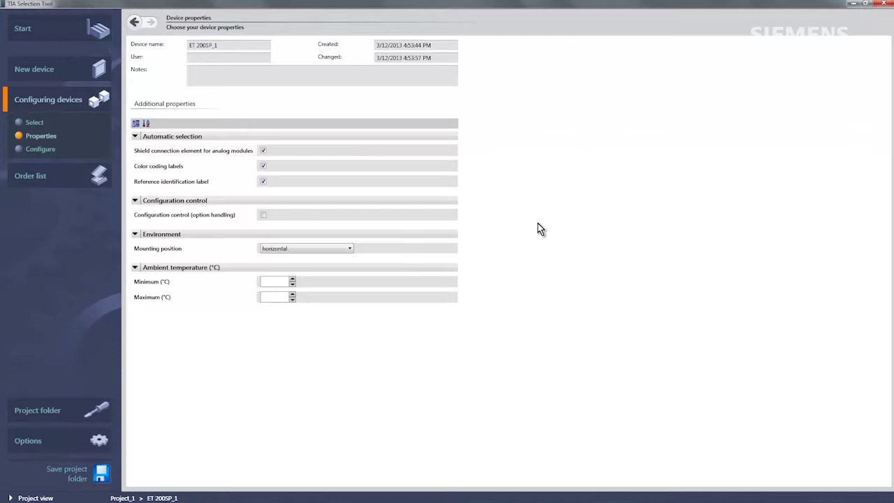
click(349, 250)
click(374, 254)
Open the ET 200SP configuration and add the interface module IM 155-6 PN ST with server module in slot 0.
click(47, 148)
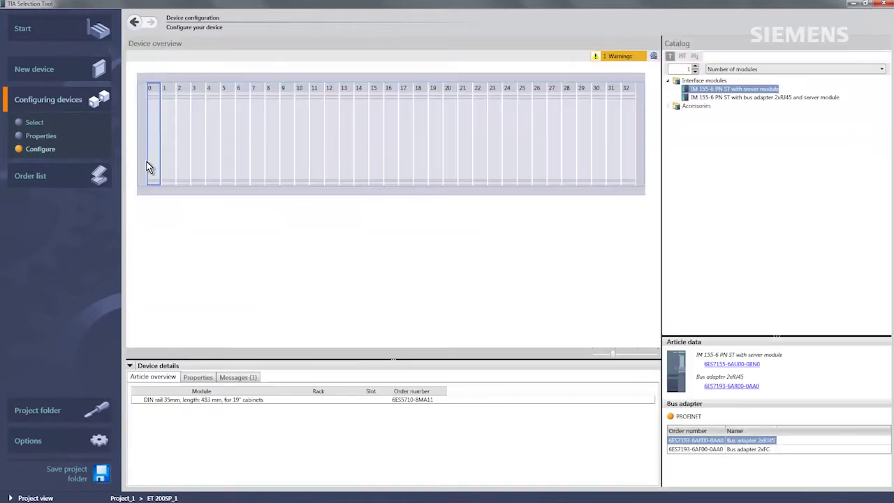
click(740, 87)
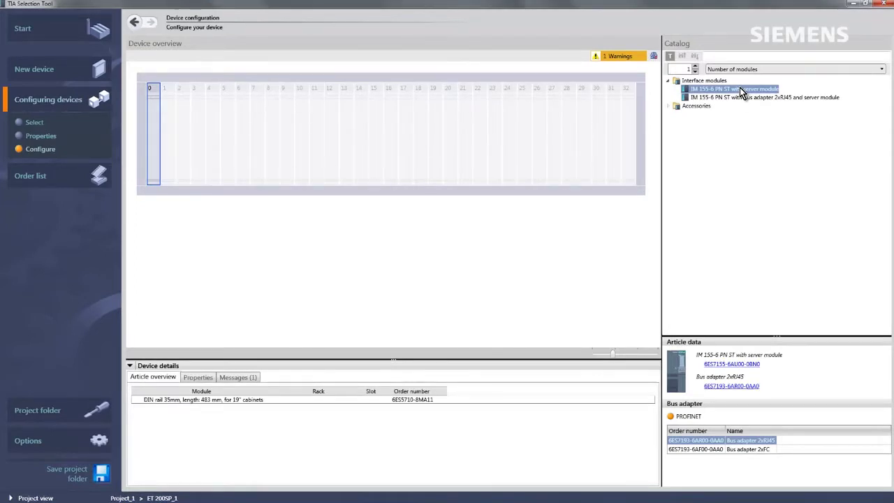
double_click(740, 87)
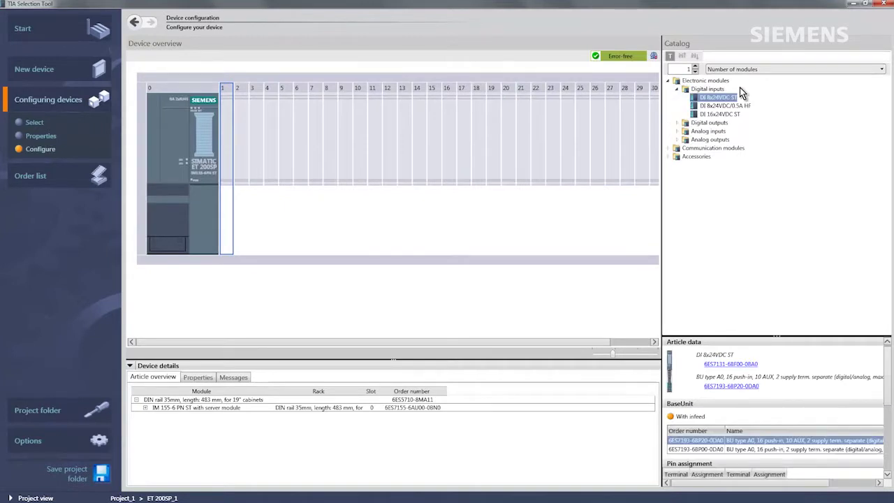
Add DI 16x24VDC ST in slot 1, assign it the separate-supply BaseUnit type A0 without AUX terminals, and view the enlarged module picture.
click(711, 115)
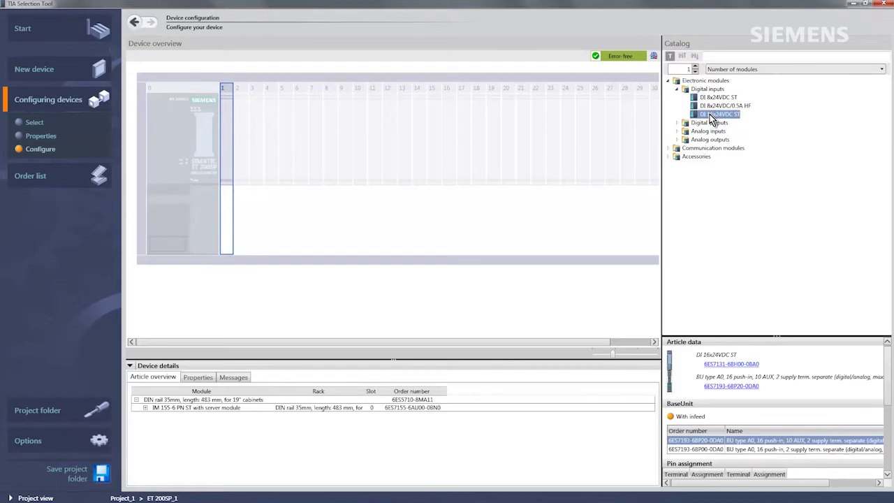
double_click(713, 116)
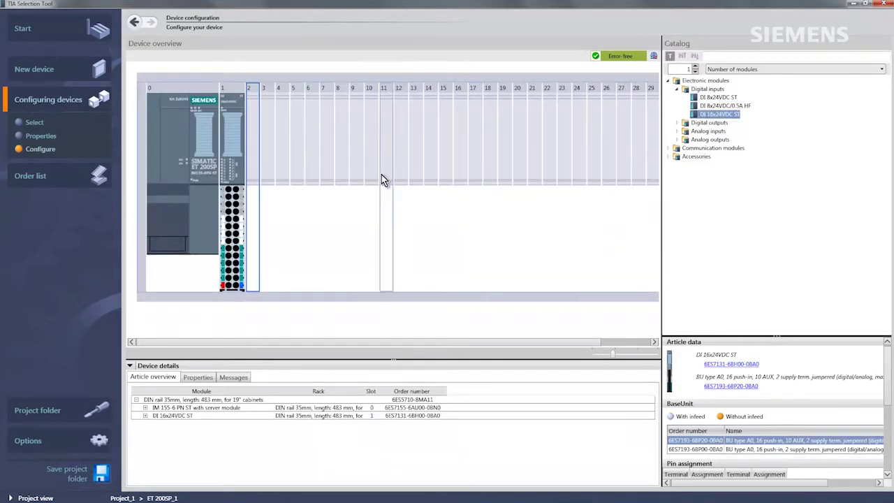
click(238, 227)
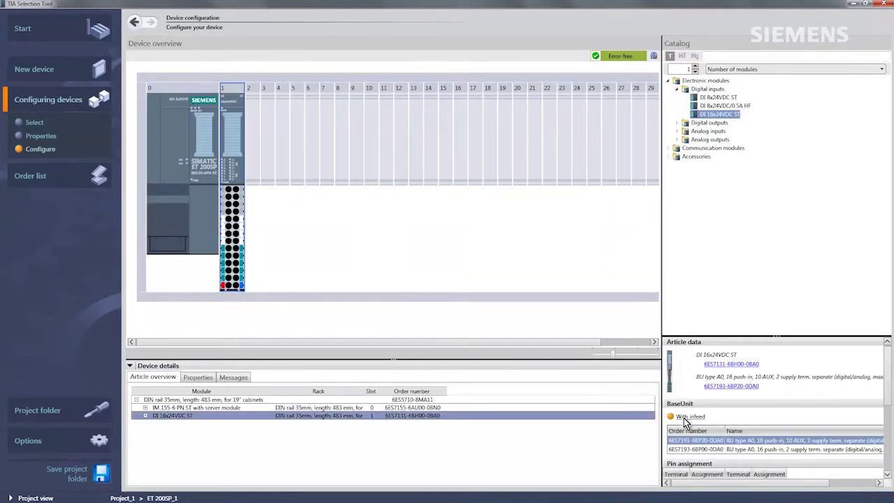
click(700, 451)
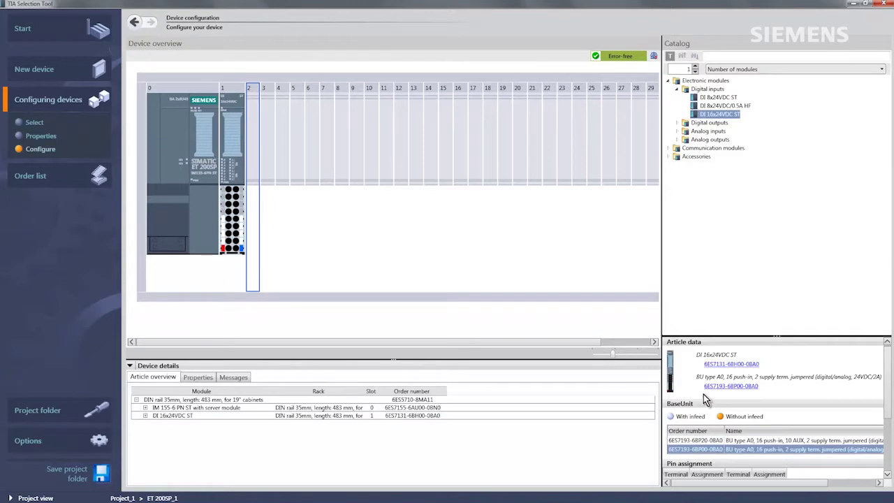
mouse_move(670, 388)
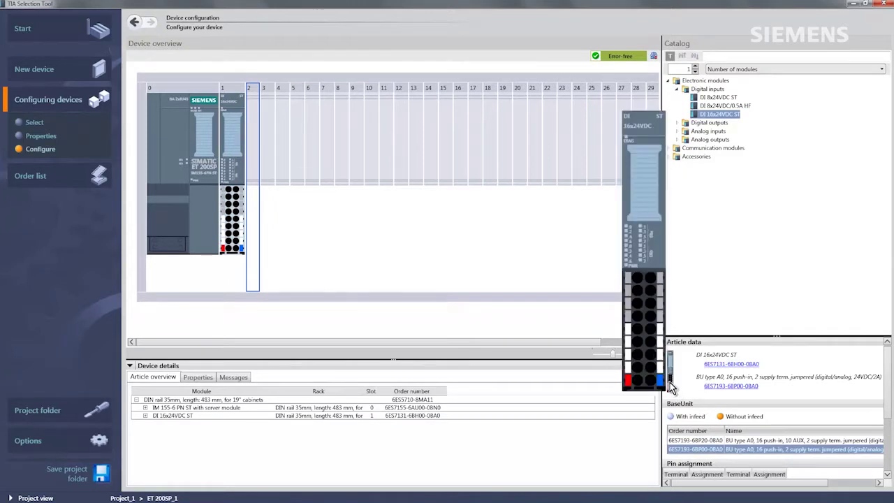
Add the digital output module DQ 16x24VDC/0.5A ST in slot 2 and the relay module RQ NO 4x120VDC/230VAC/5A ST in slot 3.
click(679, 124)
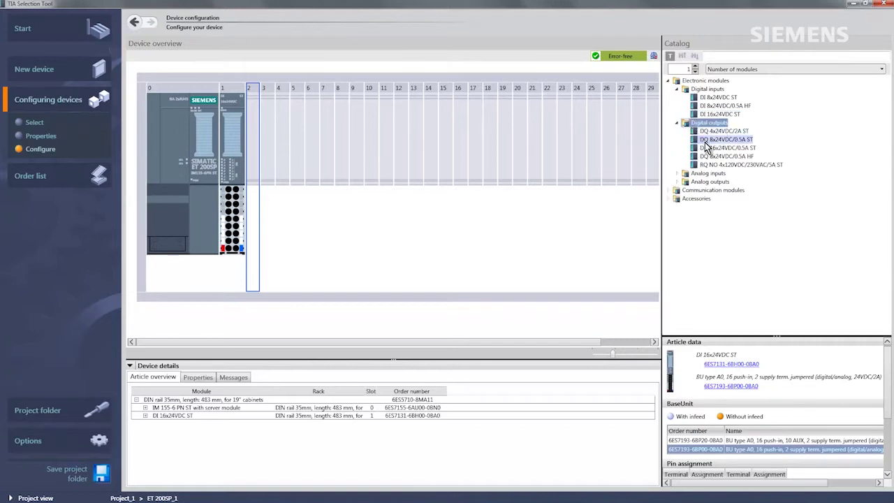
double_click(709, 149)
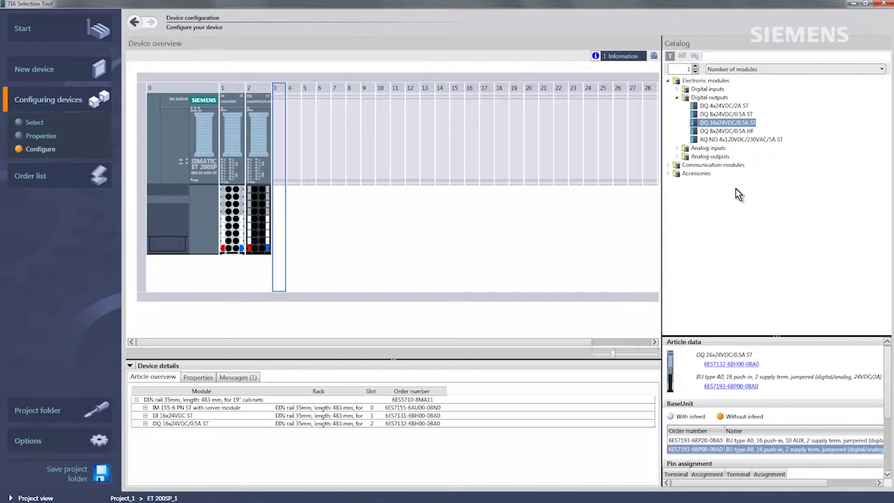
click(733, 141)
double_click(735, 142)
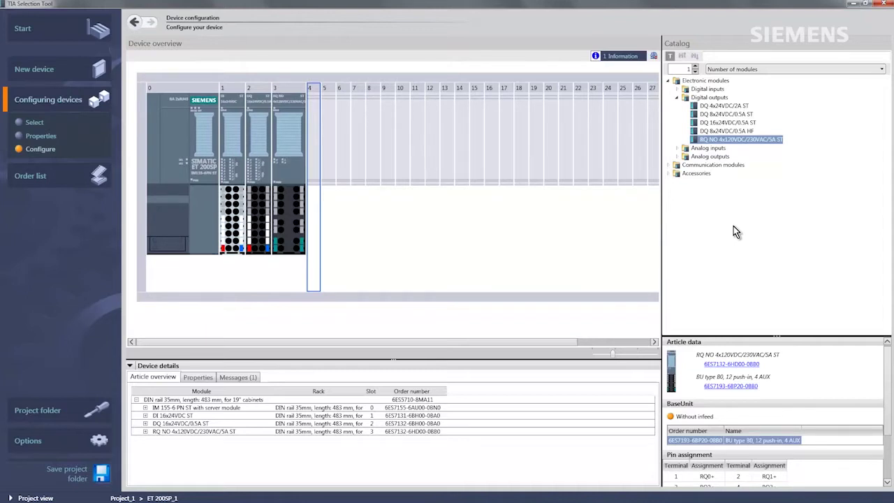
Create a TP1900 Comfort HMI panel using the selection wizard with a screen diagonal of 18.5.
click(49, 75)
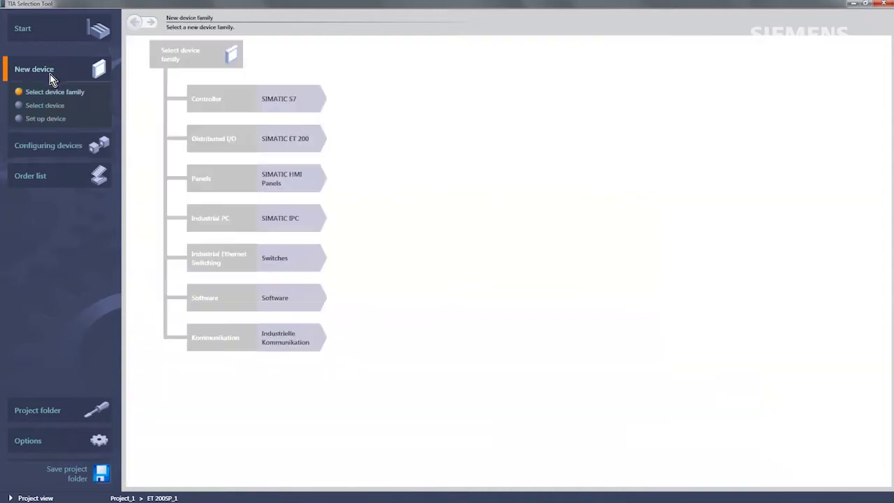
click(281, 183)
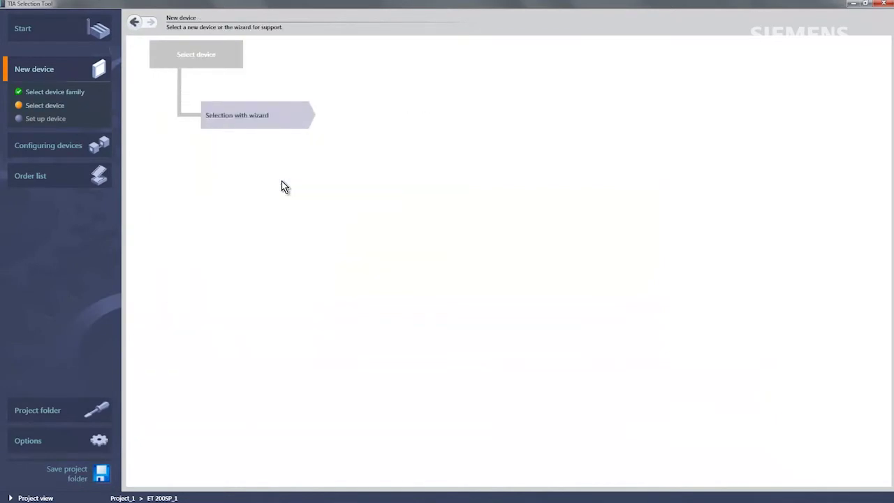
click(254, 123)
click(380, 114)
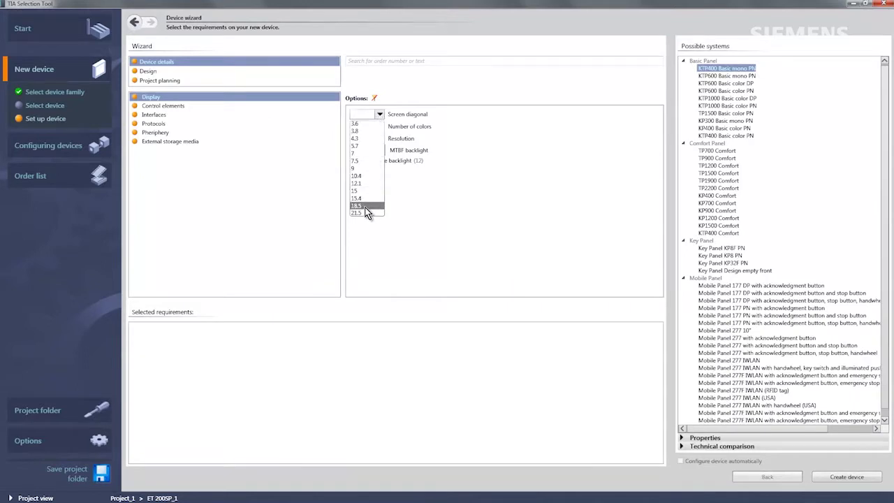
click(368, 213)
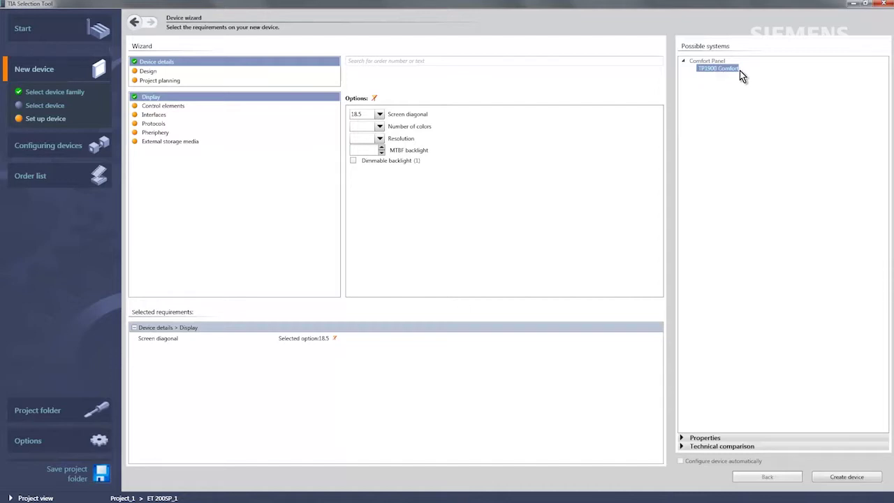
click(847, 478)
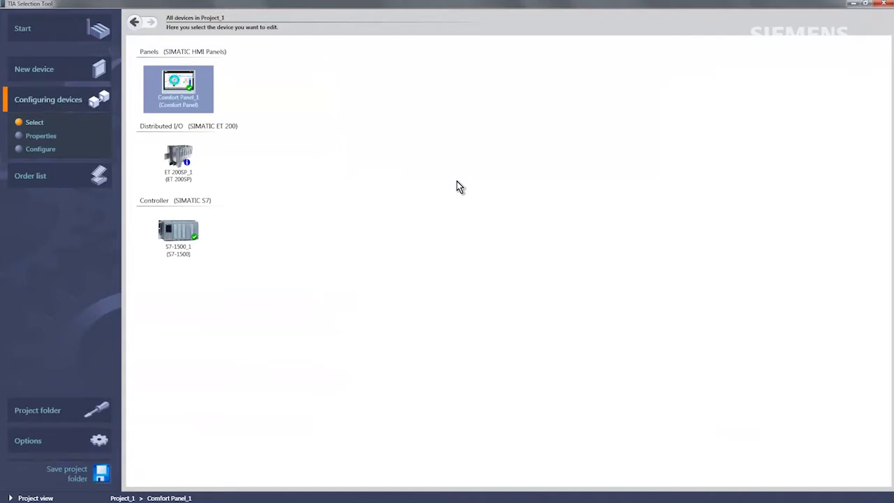
Reopen the ET 200SP configuration and examine the details of its information message.
right_click(186, 152)
click(206, 158)
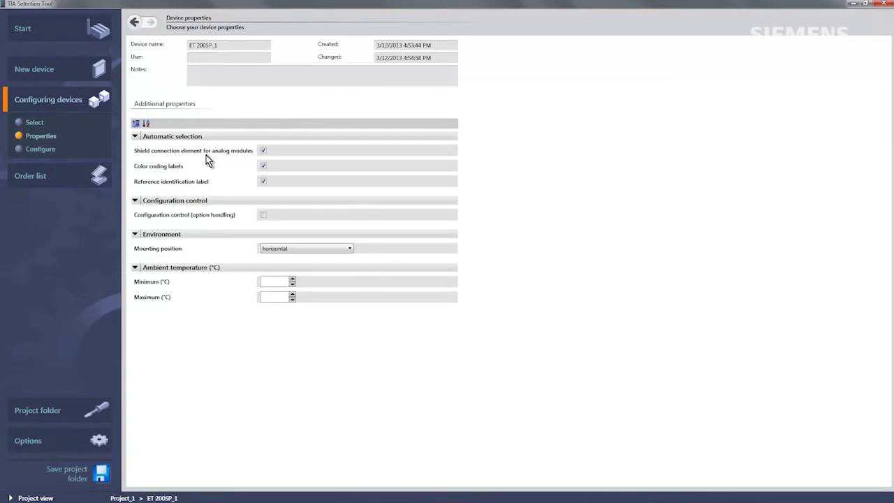
click(40, 150)
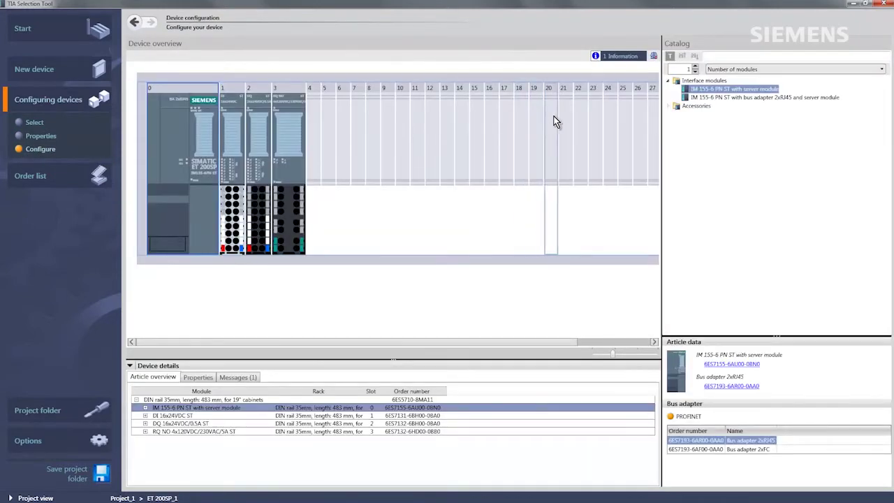
click(612, 57)
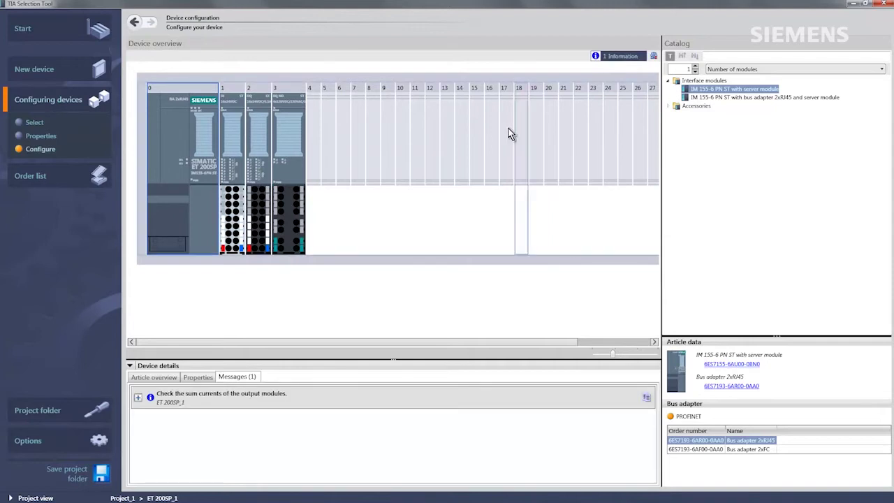
click(138, 398)
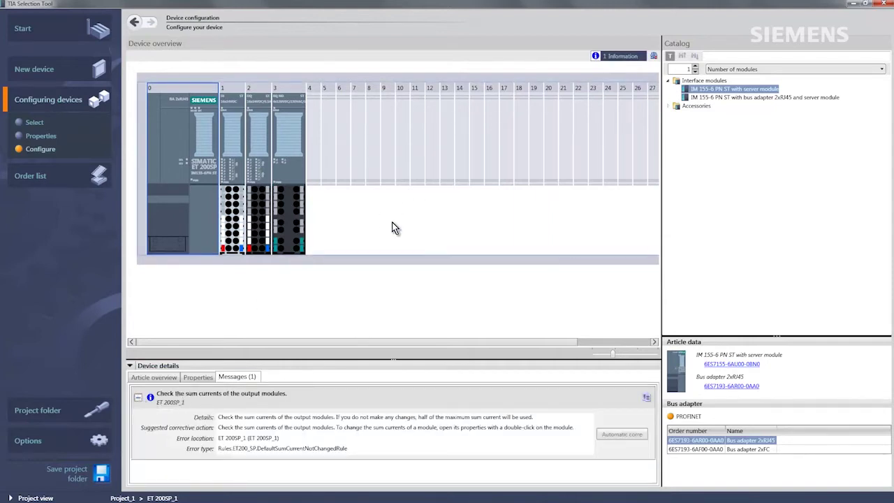
Adjust the sum current in the properties of the digital output module DQ 16x24VDC/0.5A ST in slot 2.
click(252, 209)
click(196, 378)
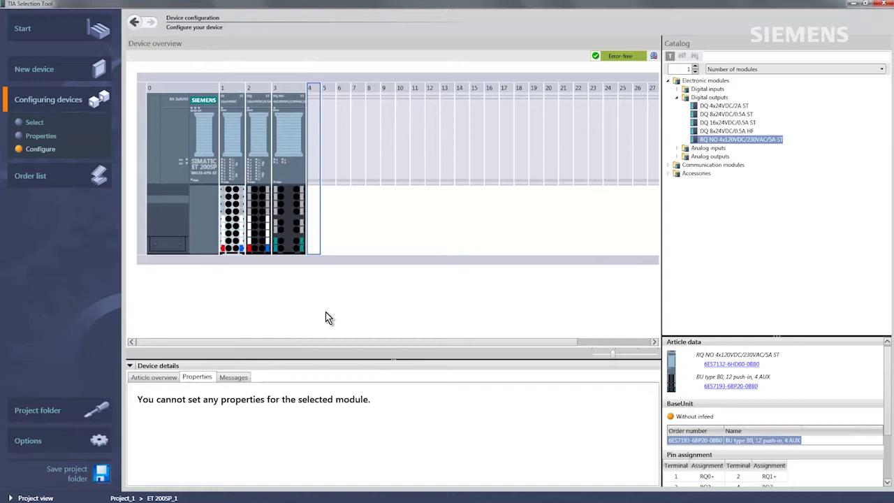
In the order list, set the quantities of the 35mm DIN rail to 1, DI 16x24VDC ST to 2 and PS 25W 24V DC to 2.
click(29, 177)
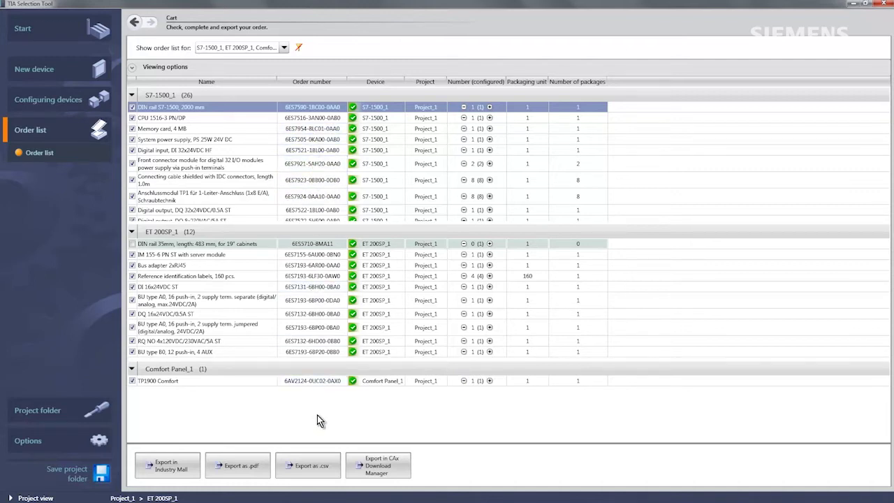
click(490, 244)
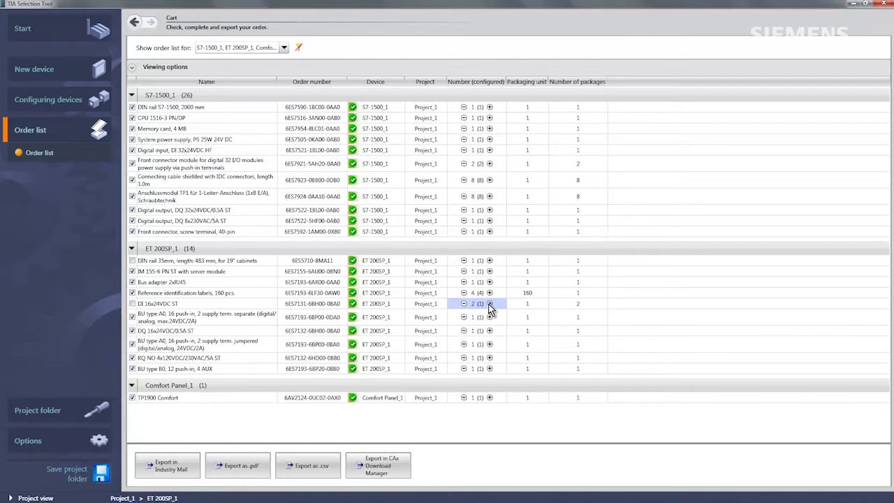
click(490, 304)
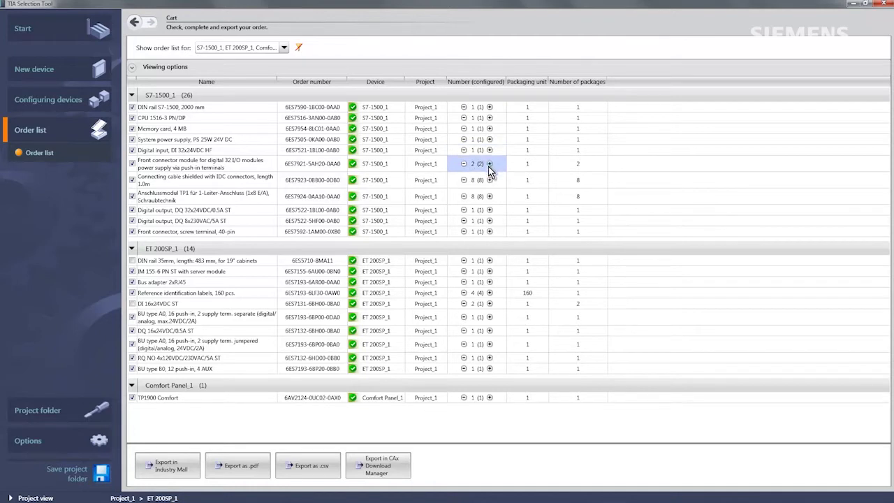
click(489, 143)
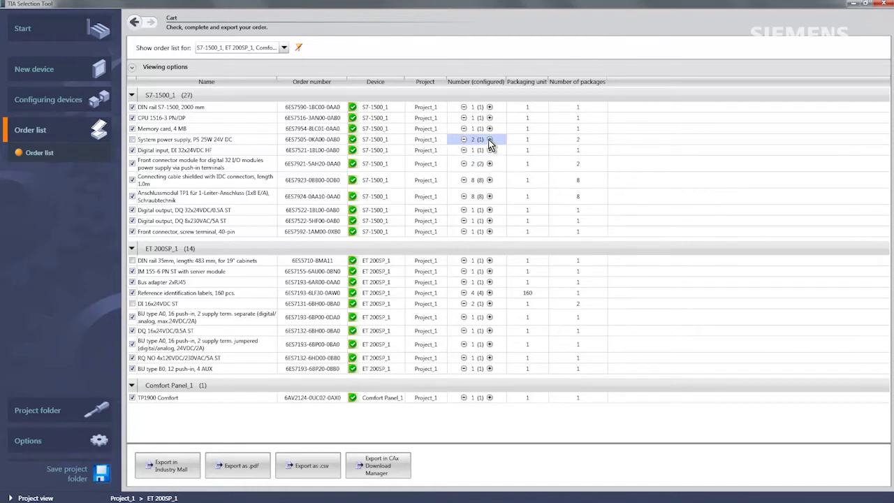
Export the order list to the Industry Mall cart and close all browser tabs.
click(179, 467)
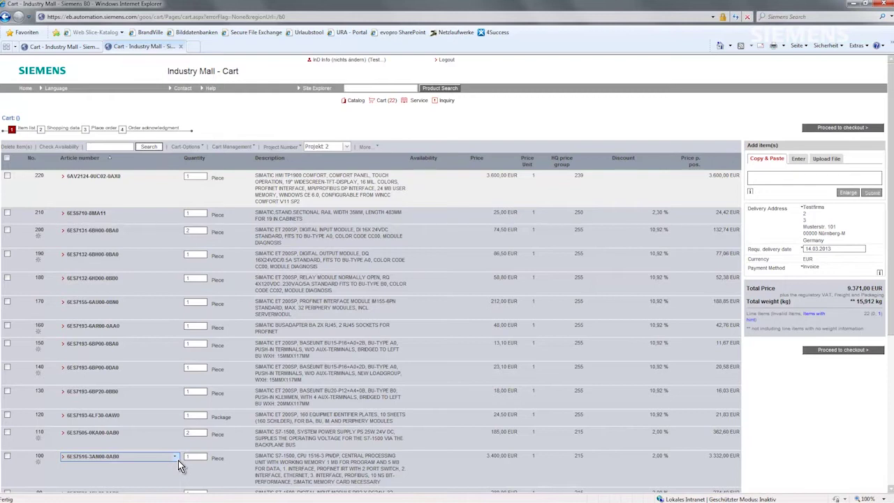
click(881, 5)
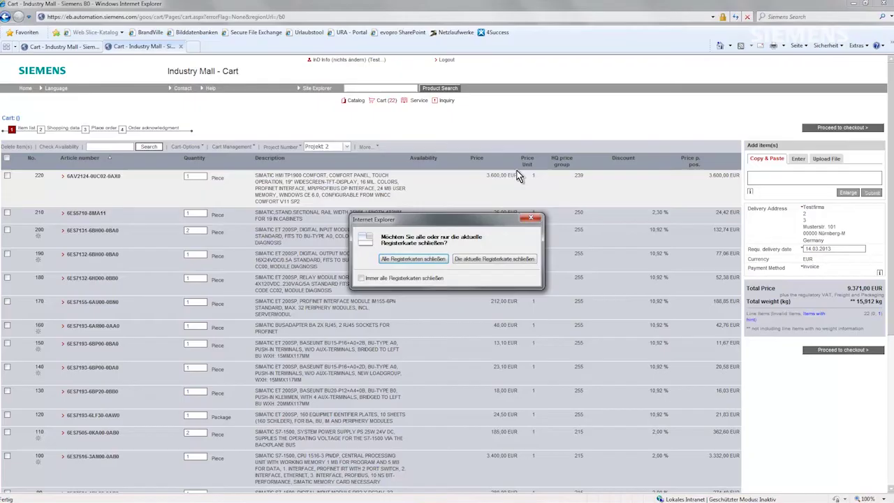
click(428, 258)
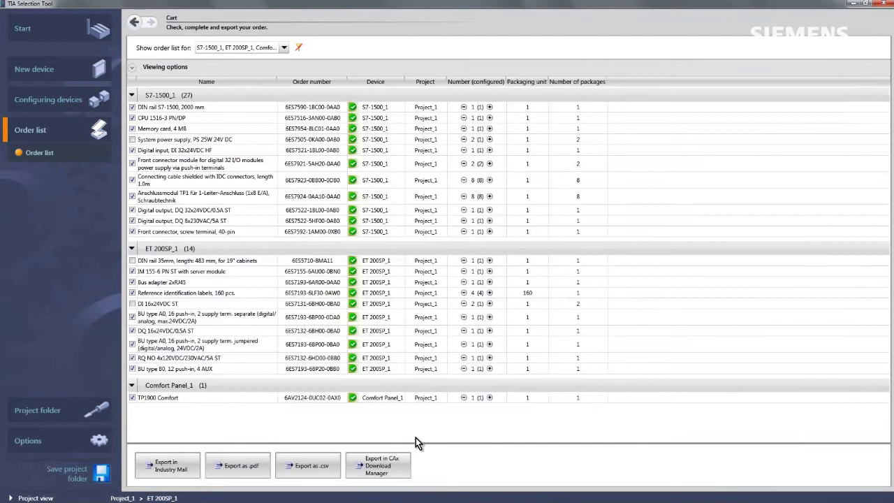
Export the order list to the CAx Download Manager, acknowledge the transfer of the product numbers and close the browser.
click(407, 476)
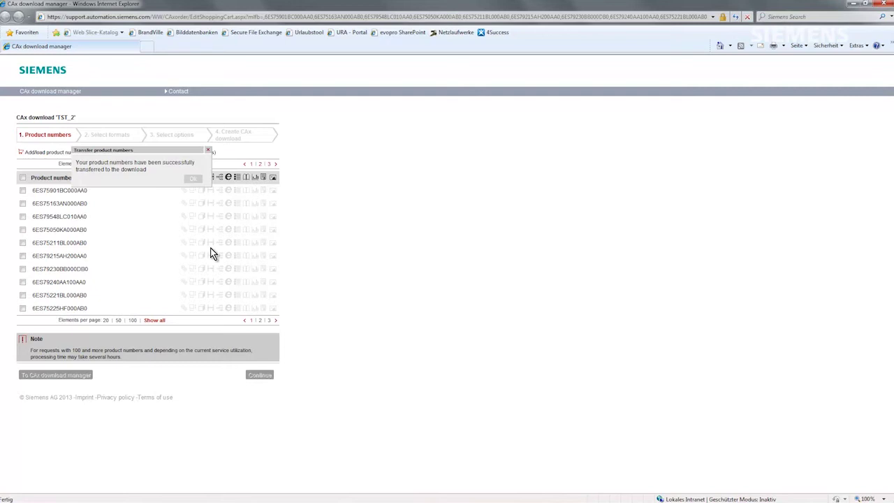
click(195, 179)
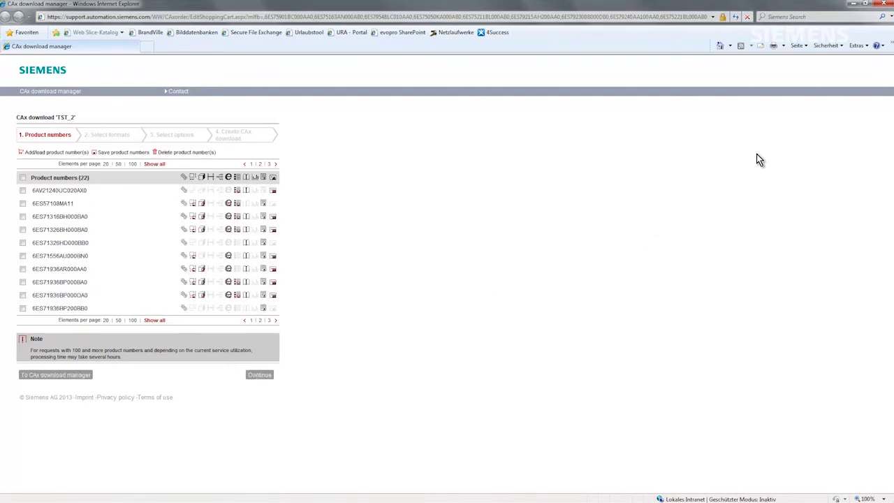
click(884, 8)
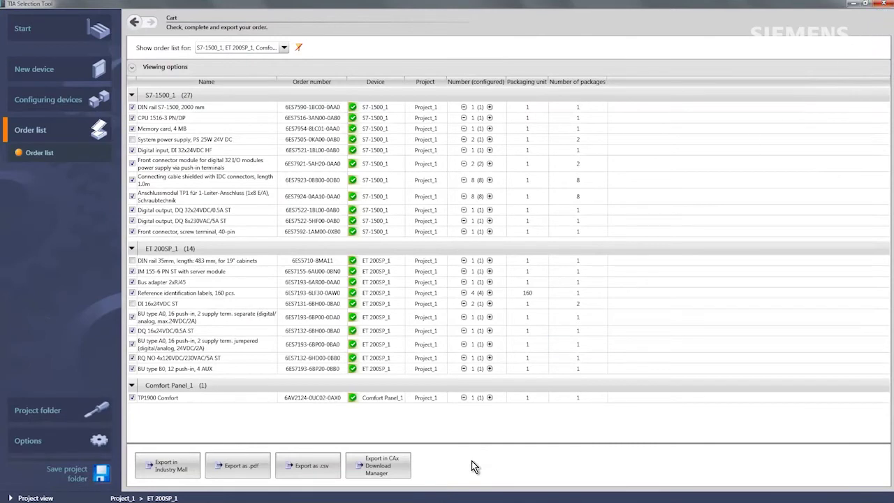
Save the current project folder on the Desktop under the new name TST_en.
click(59, 407)
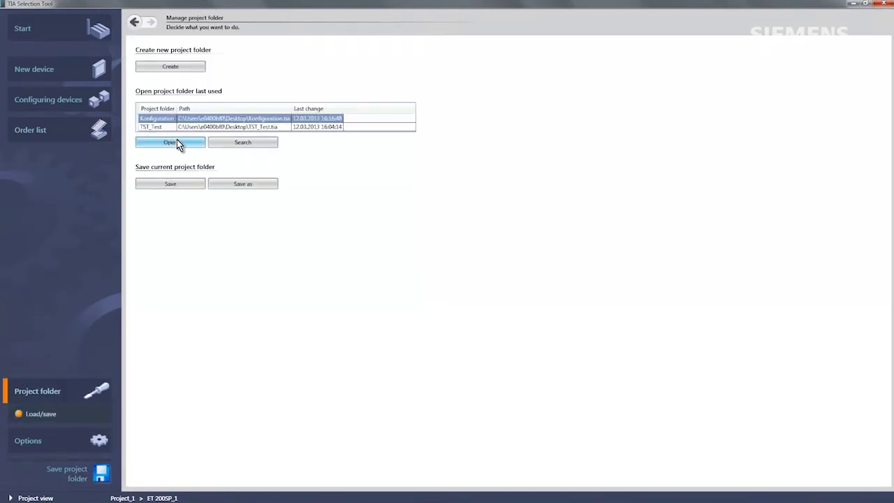
click(243, 186)
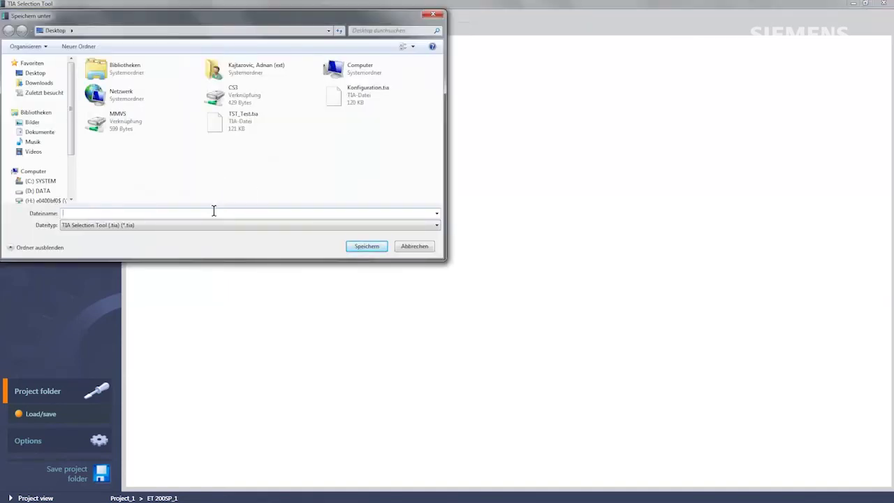
text(TST)
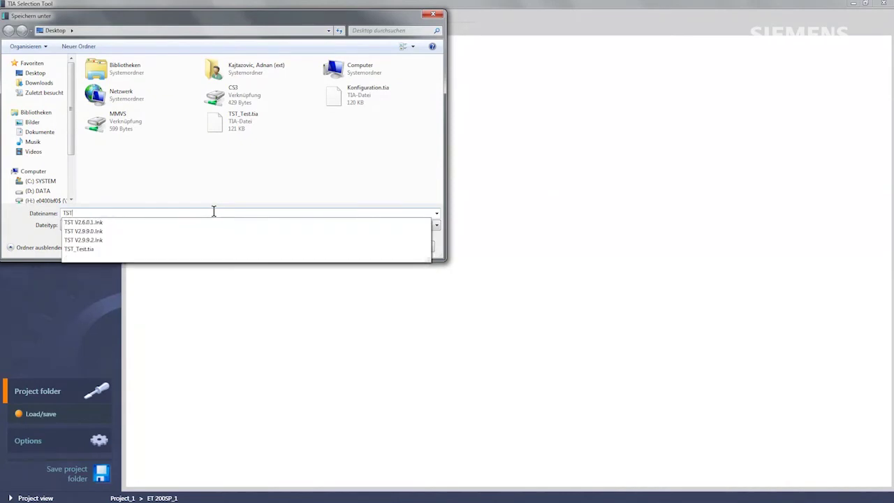
text(_en)
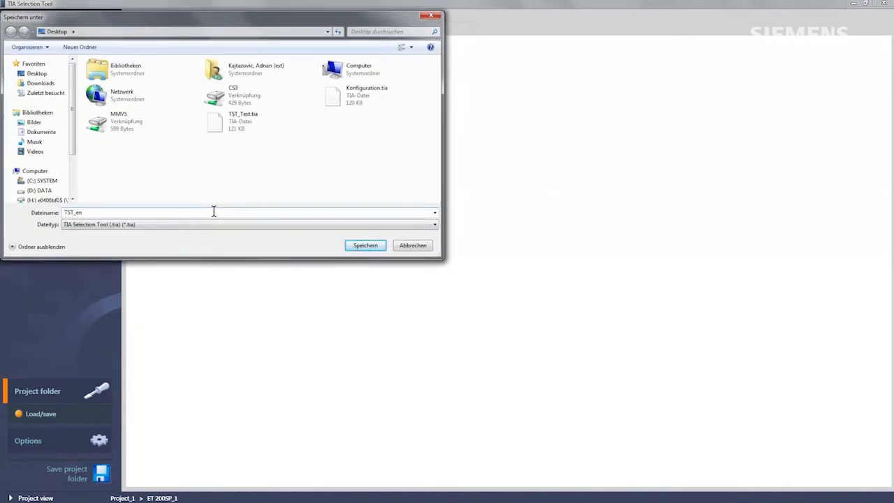
key(Return)
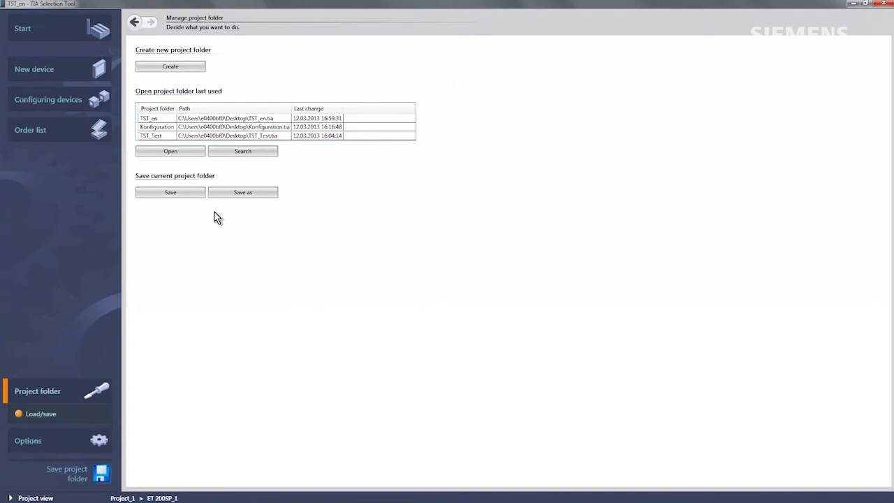